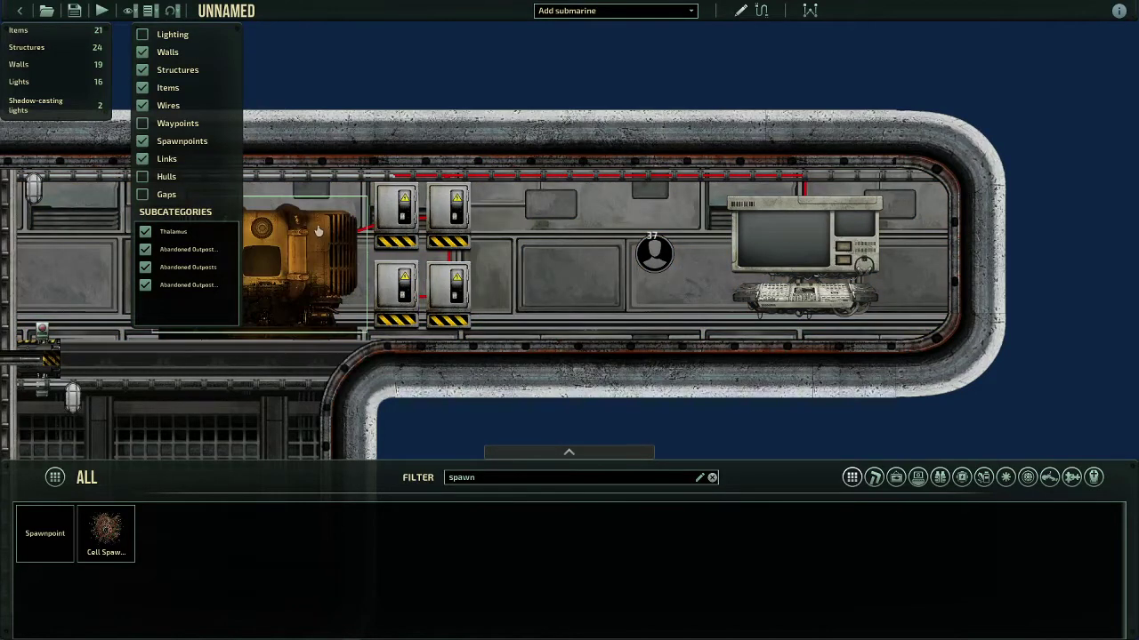
# Clear the item list filter and look over the submarine's upper deck and lower ballast compartment
pyautogui.scroll(-3, 476, 225)
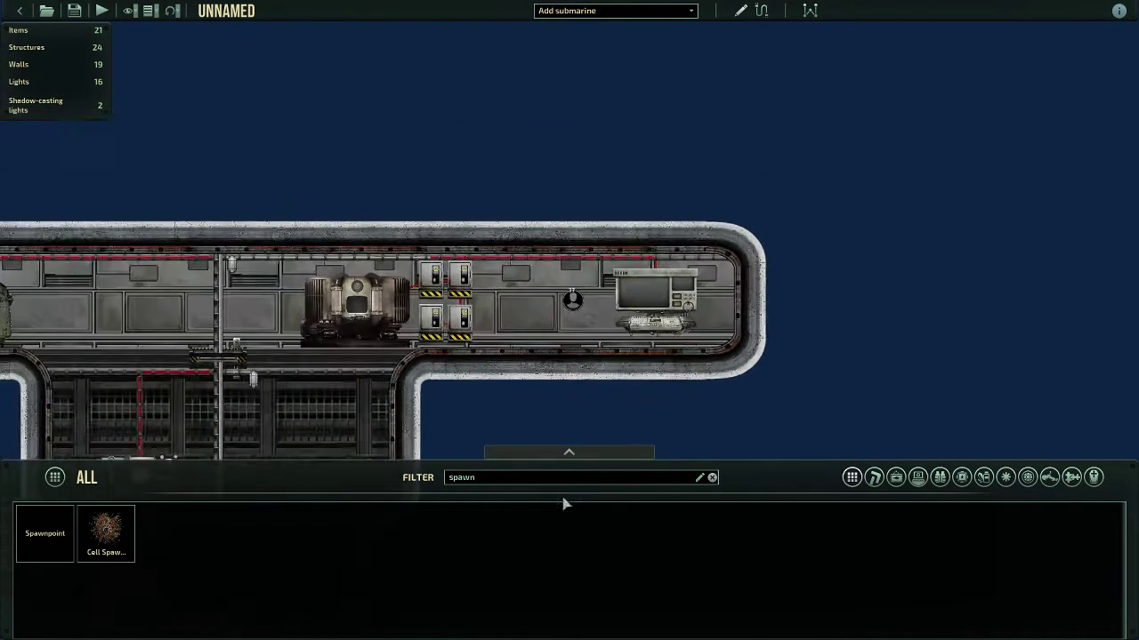
pyautogui.click(712, 477)
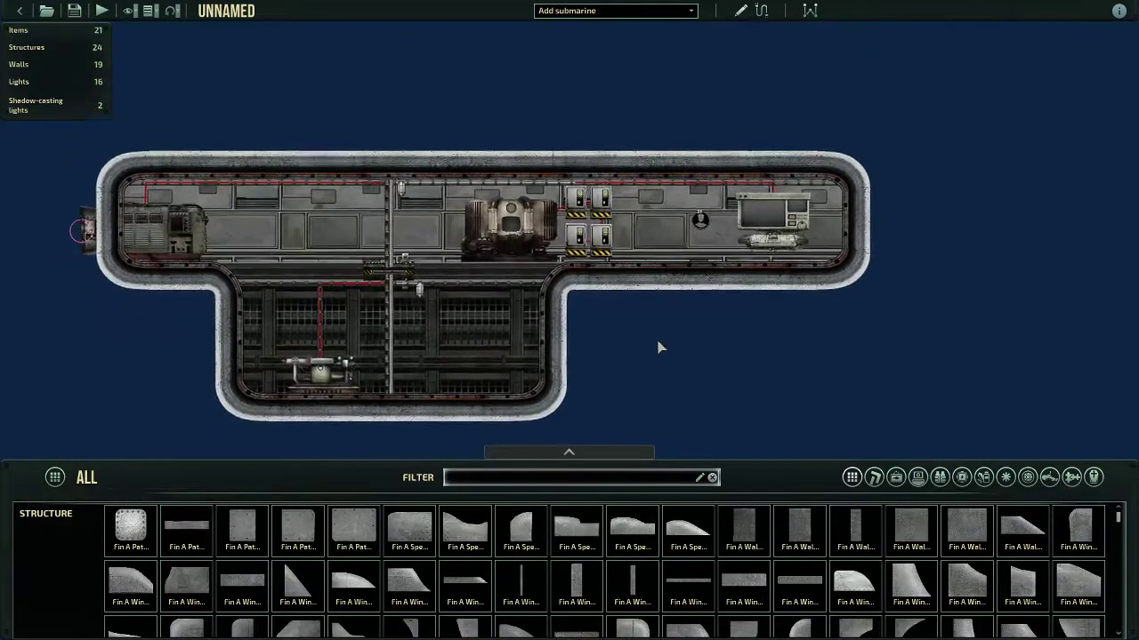
pyautogui.scroll(3, 476, 373)
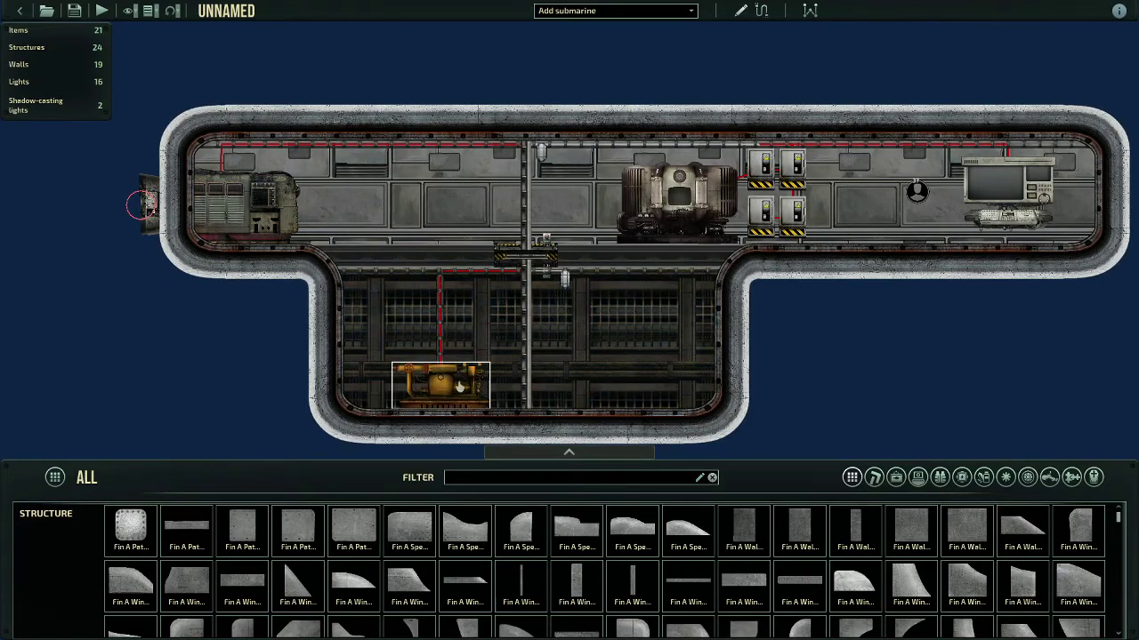
pyautogui.press('d')
pyautogui.press('a')
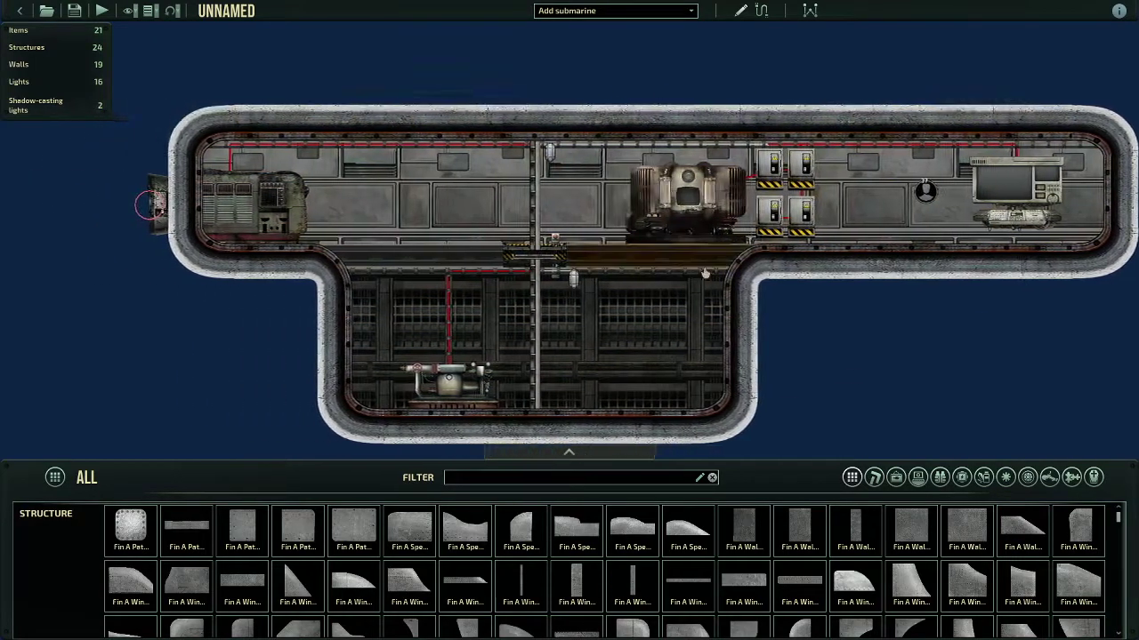
pyautogui.scroll(-5, 704, 274)
pyautogui.scroll(4, 629, 180)
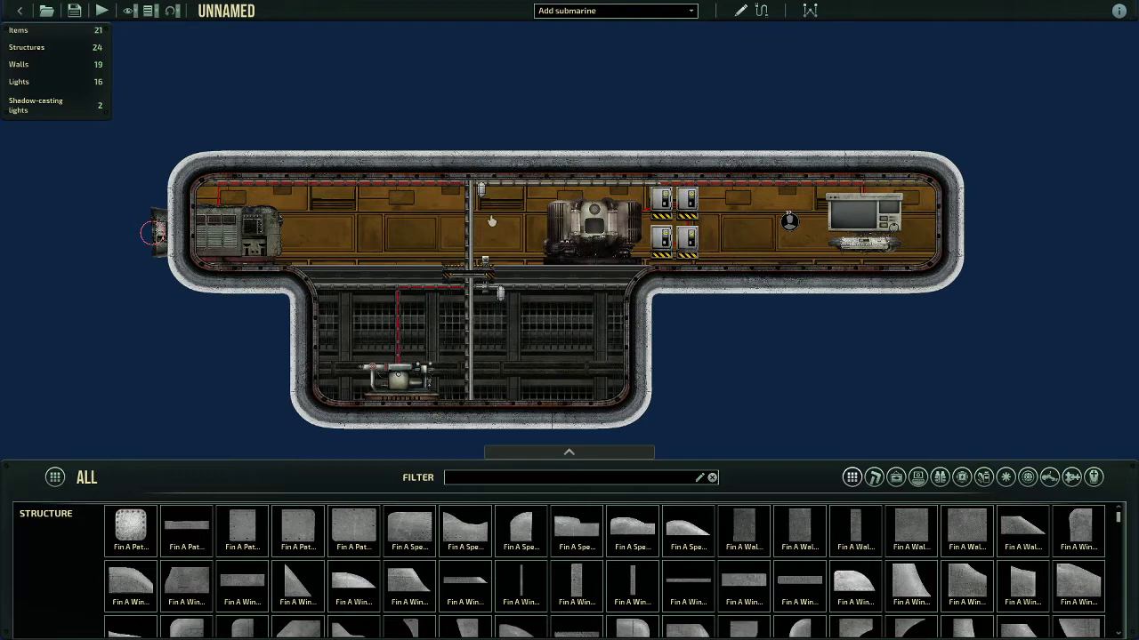
pyautogui.scroll(6, 491, 220)
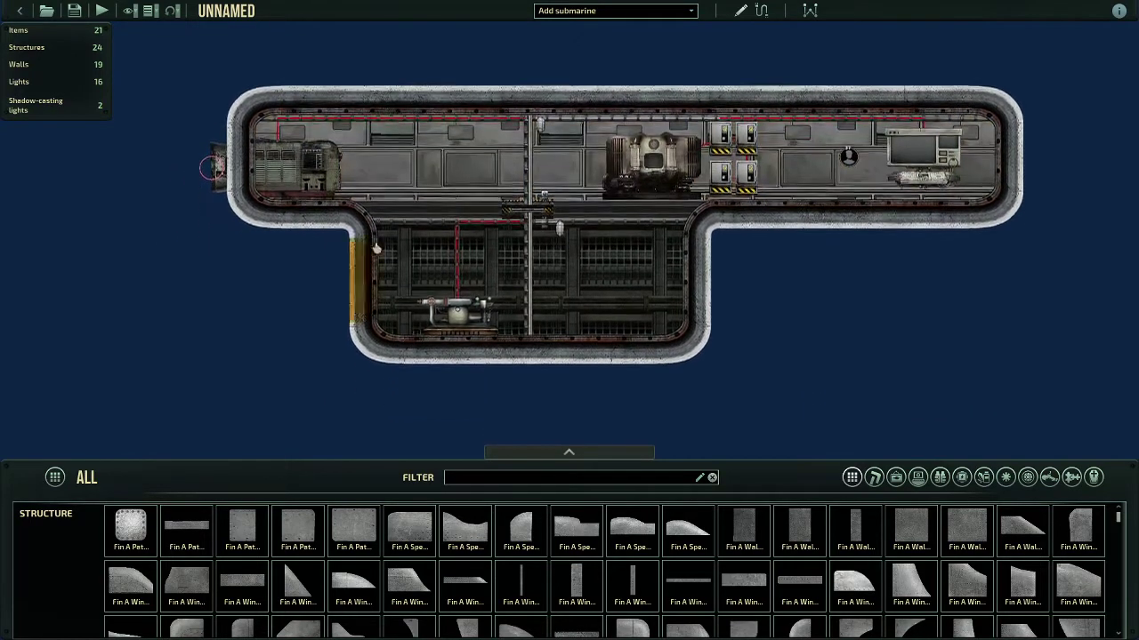
pyautogui.press('d')
pyautogui.press('w')
pyautogui.press('s')
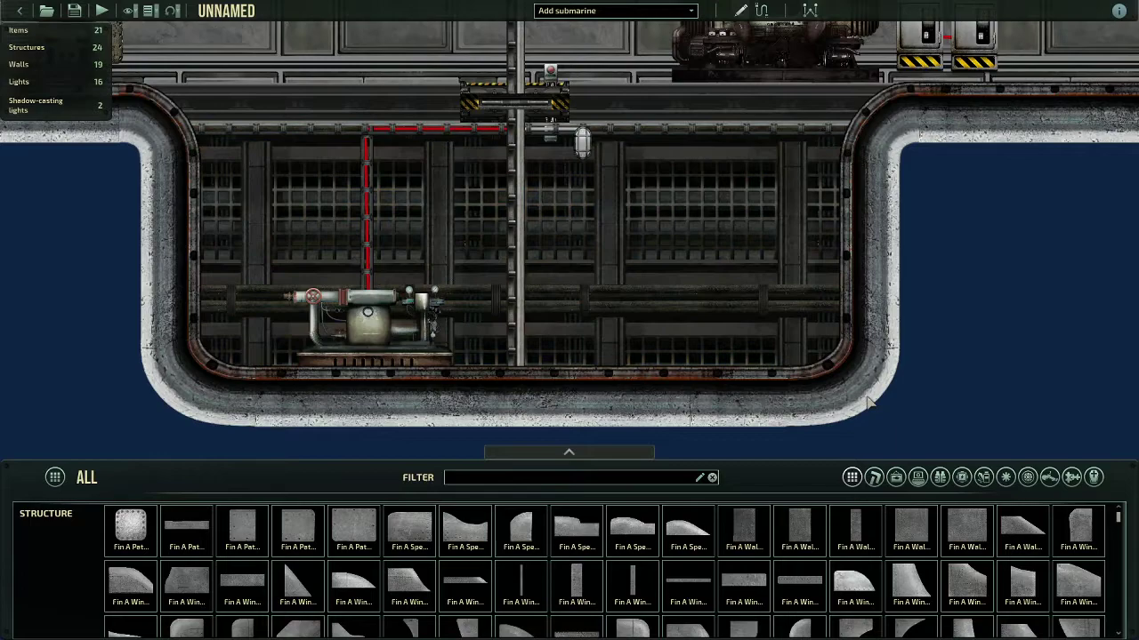
# Filter the item list for "hull" and draw a Hull enclosing the lower compartment with the pump, up to the deck floor
pyautogui.scroll(-3, 870, 403)
pyautogui.write('hull')
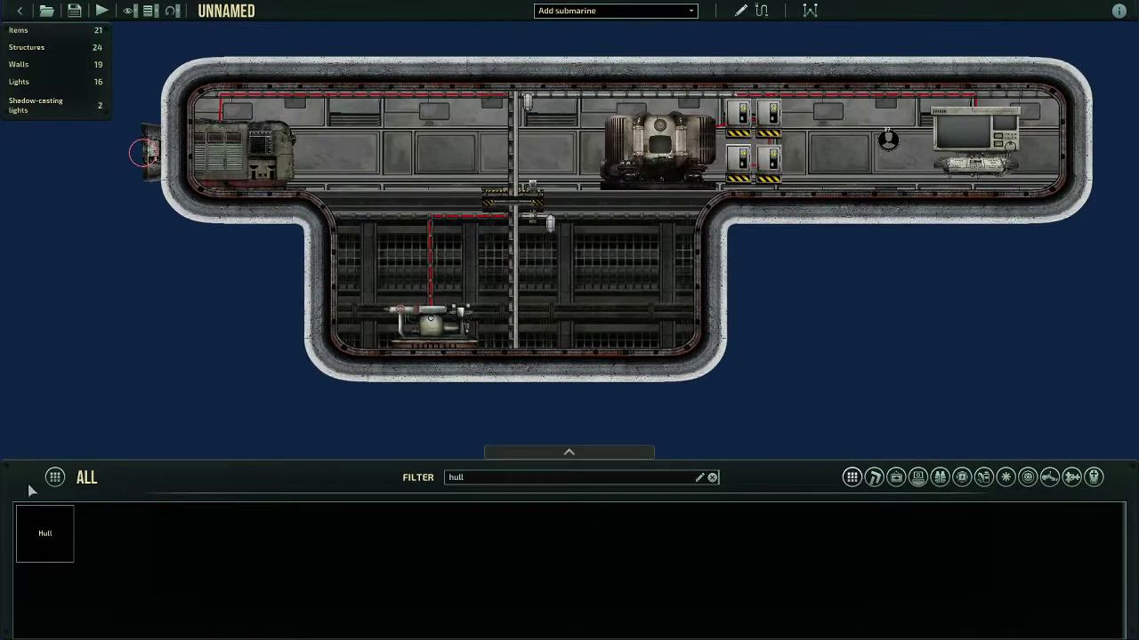
pyautogui.click(44, 531)
pyautogui.scroll(5, 382, 343)
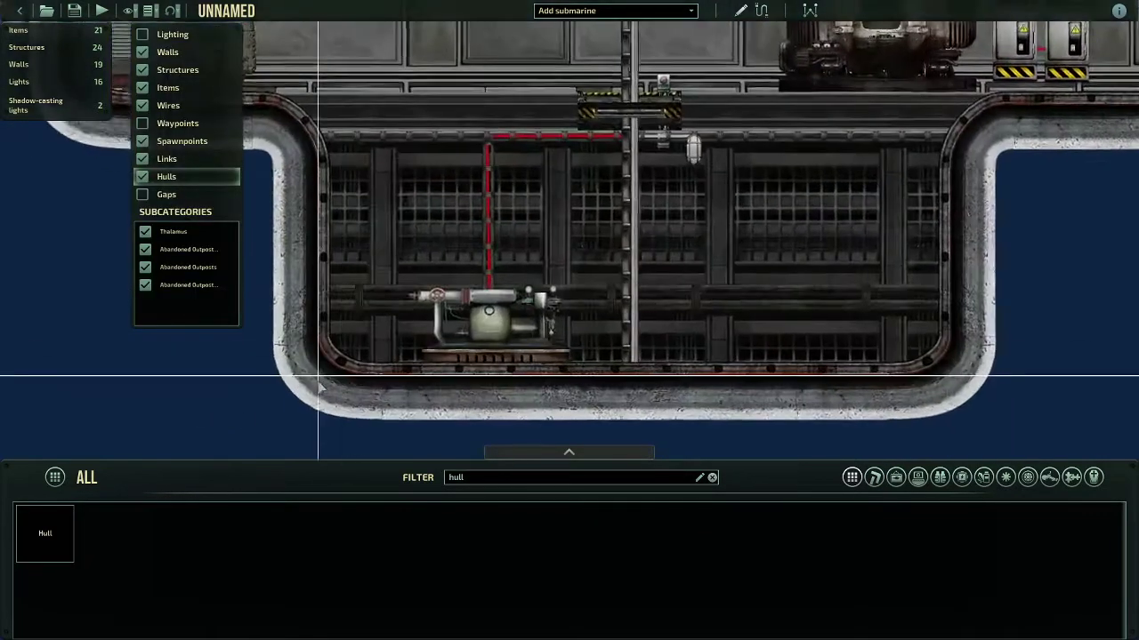
pyautogui.moveTo(320, 384); pyautogui.dragTo(341, 376)
pyautogui.press('d')
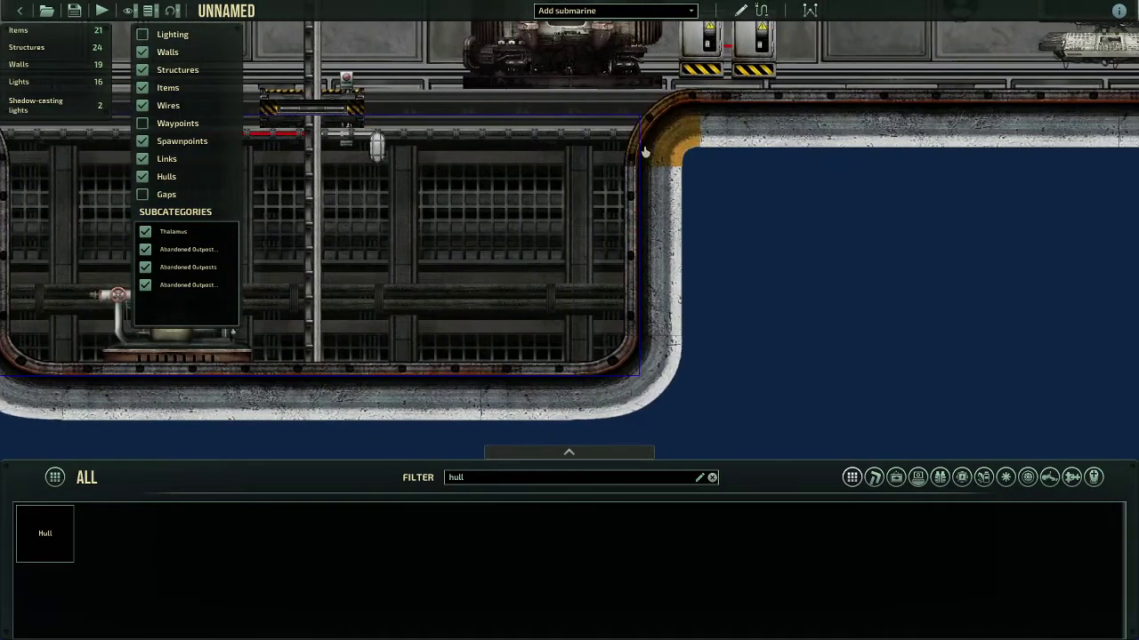
# Select the hull around the lower compartment and set its room name to "Ballast Tank"
pyautogui.click(644, 144)
pyautogui.click(639, 157)
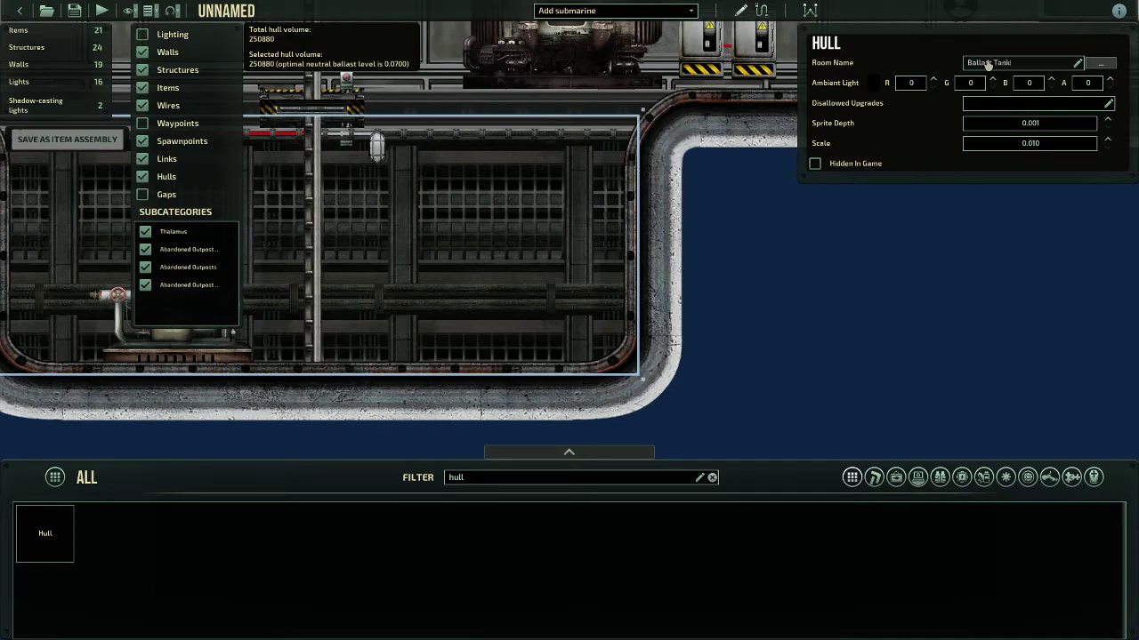
pyautogui.click(971, 240)
# Draw a second Hull enclosing the whole upper deck, from the engine end to the wall beyond the navigation terminal
pyautogui.press('w')
pyautogui.press('a')
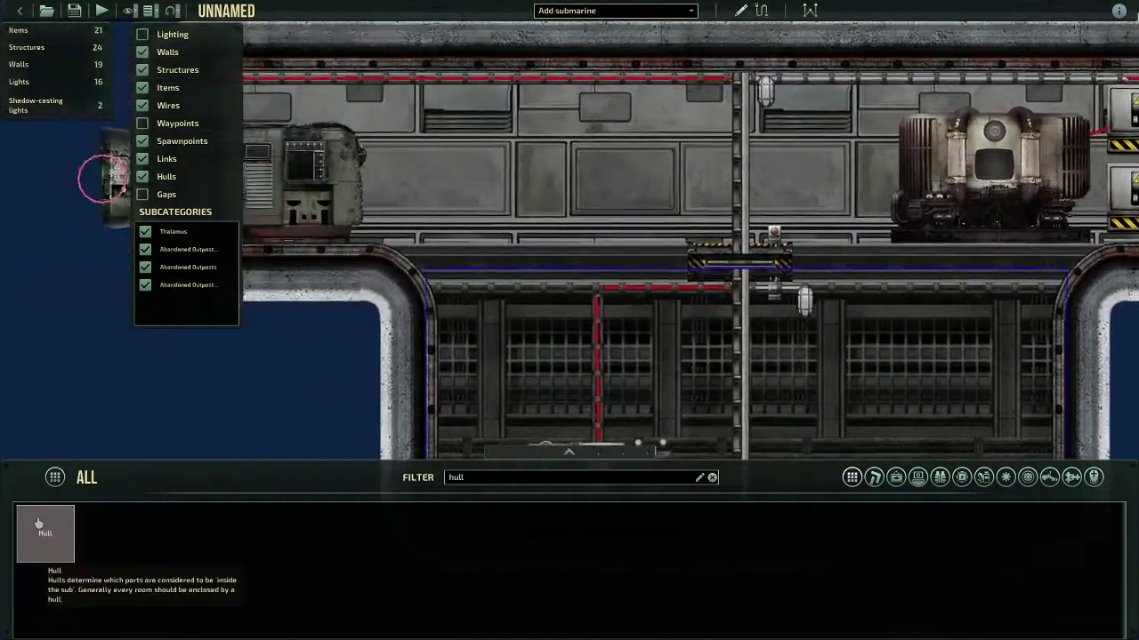
pyautogui.click(39, 525)
pyautogui.press('w')
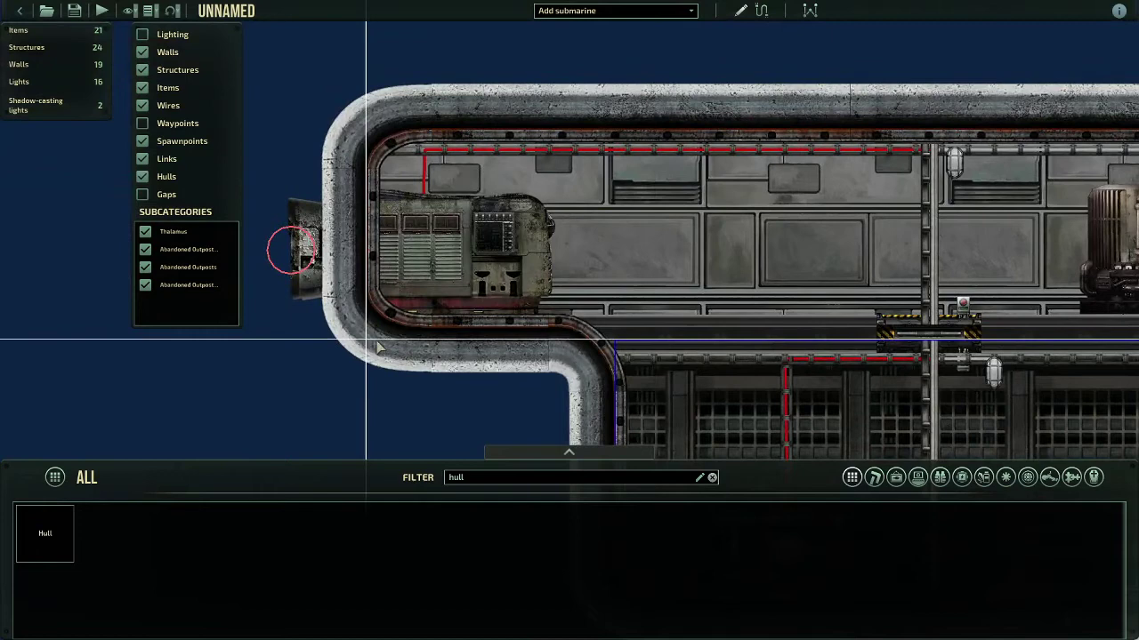
pyautogui.press('d')
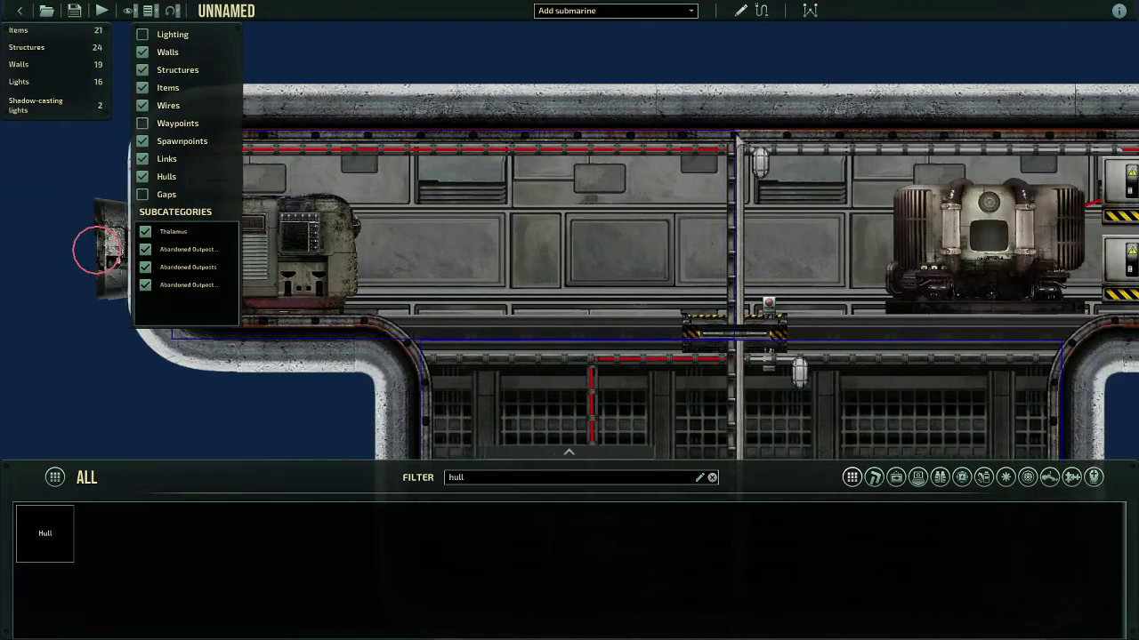
pyautogui.press('d')
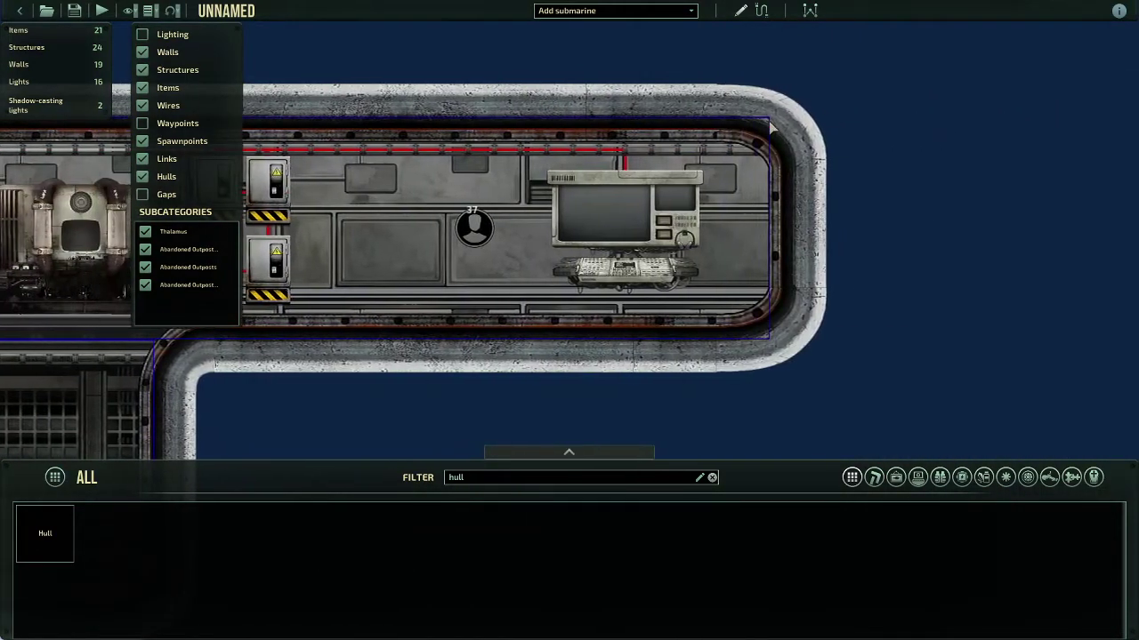
# Select the hull around the upper deck and enter "Main R" as its room name
pyautogui.click(796, 145)
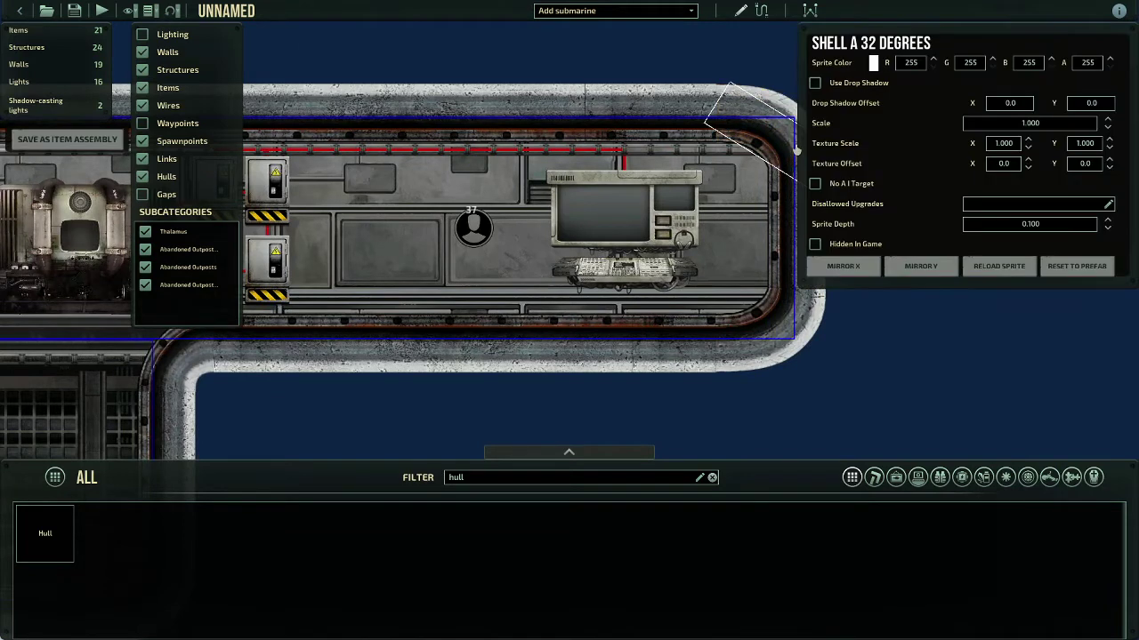
pyautogui.click(796, 147)
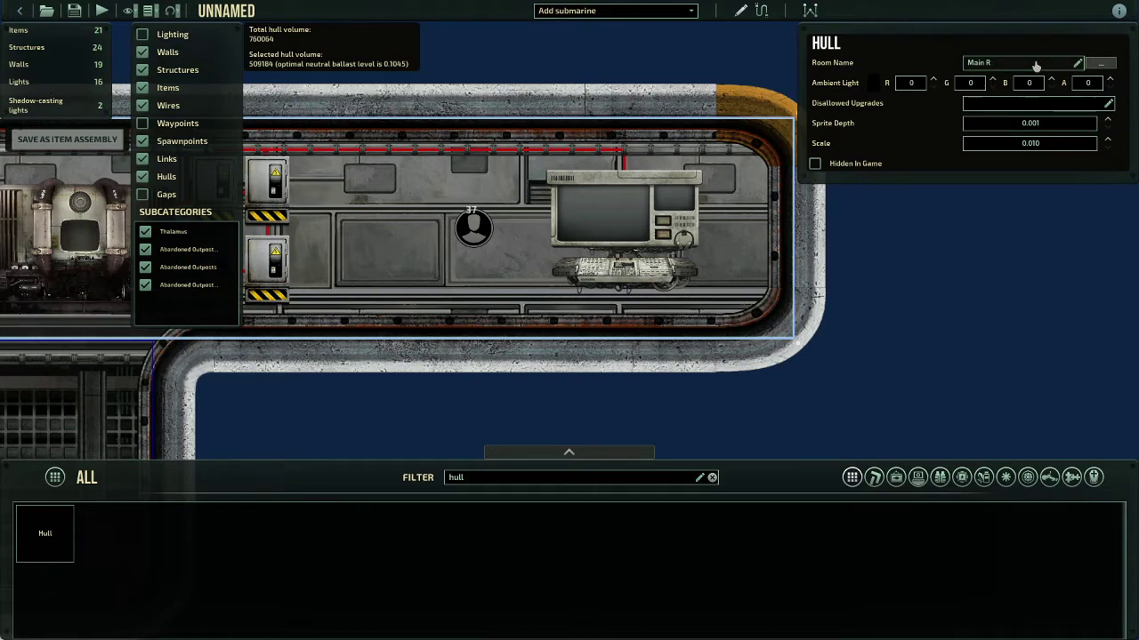
pyautogui.click(1103, 249)
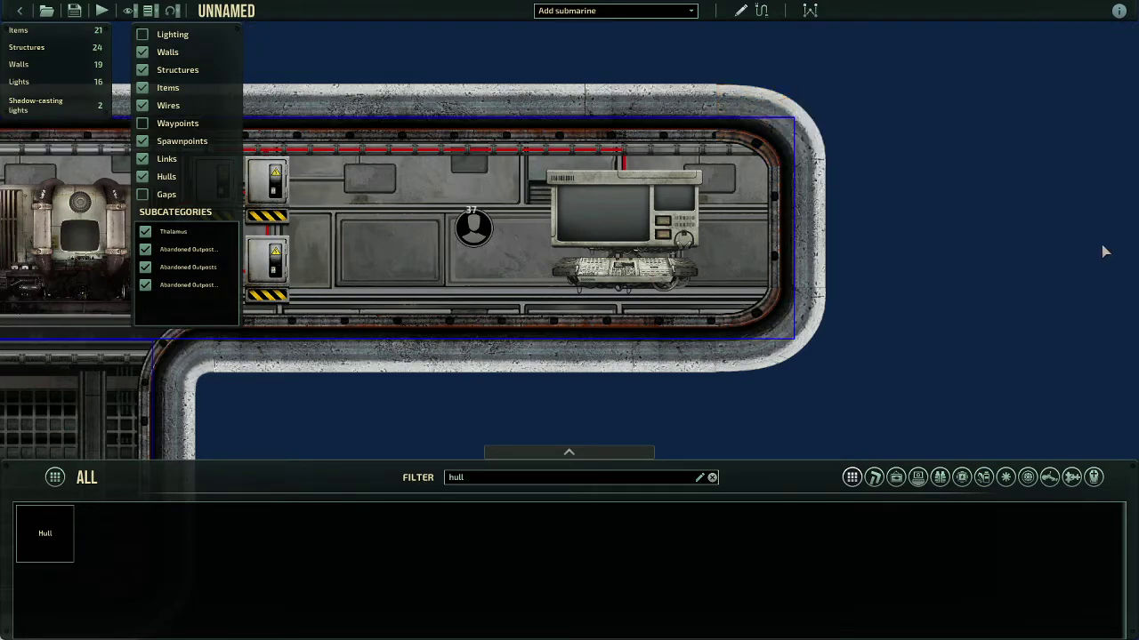
# Inspect the hull outlines around the ballast compartment, the engine end and the navigation terminal end of the submarine
pyautogui.scroll(-4, 346, 168)
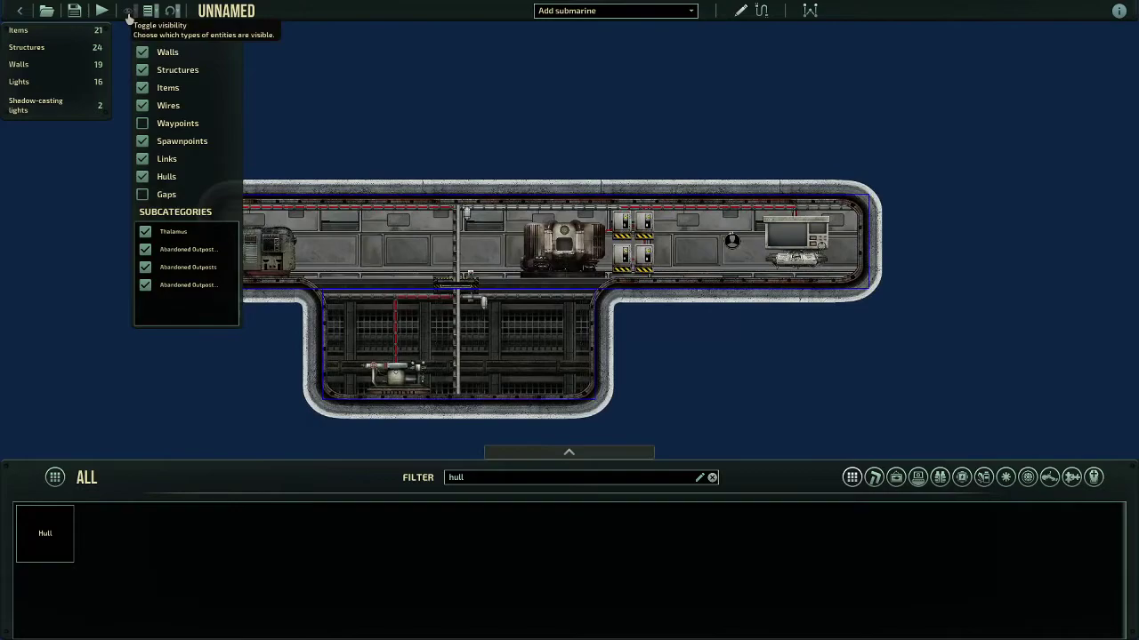
pyautogui.scroll(4, 546, 312)
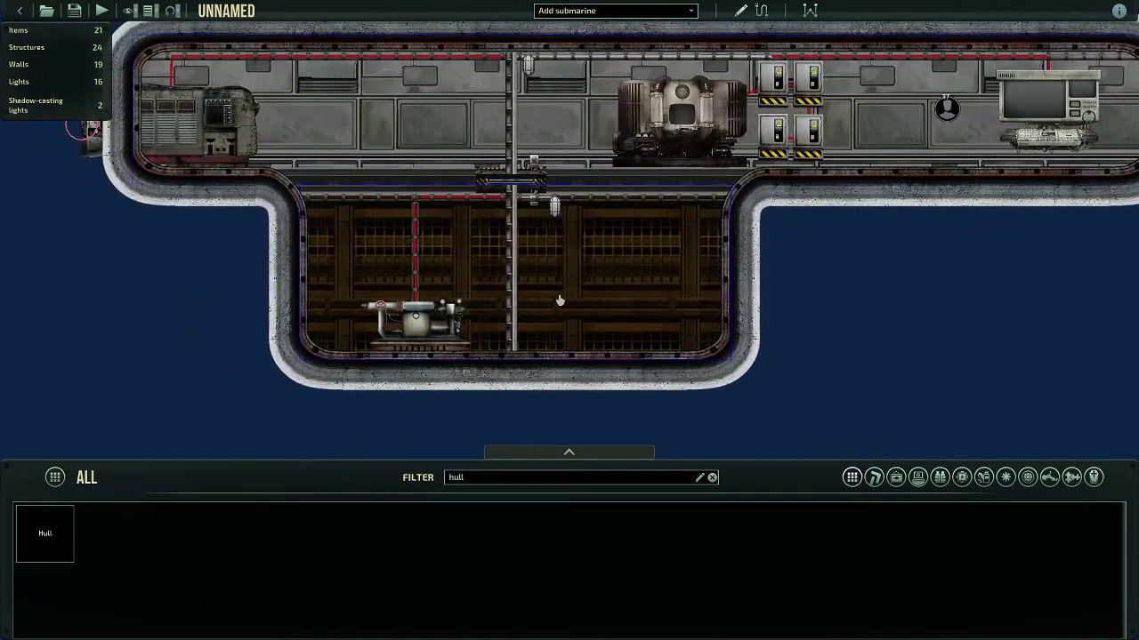
pyautogui.scroll(4, 559, 300)
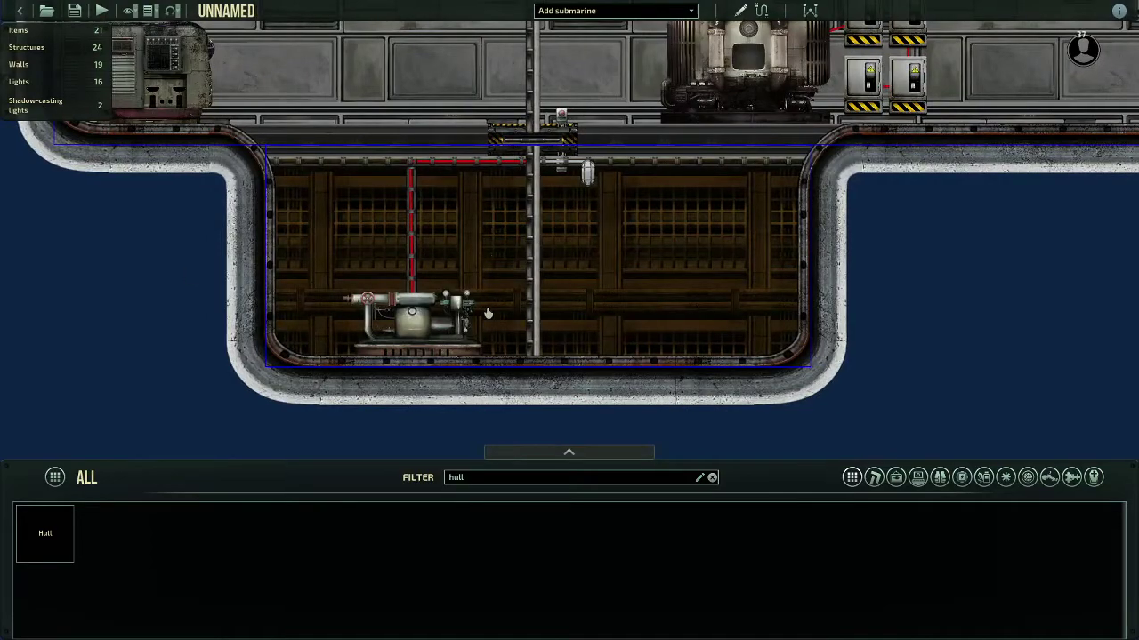
pyautogui.press('a')
pyautogui.press('w')
pyautogui.press('a')
pyautogui.scroll(3, 398, 310)
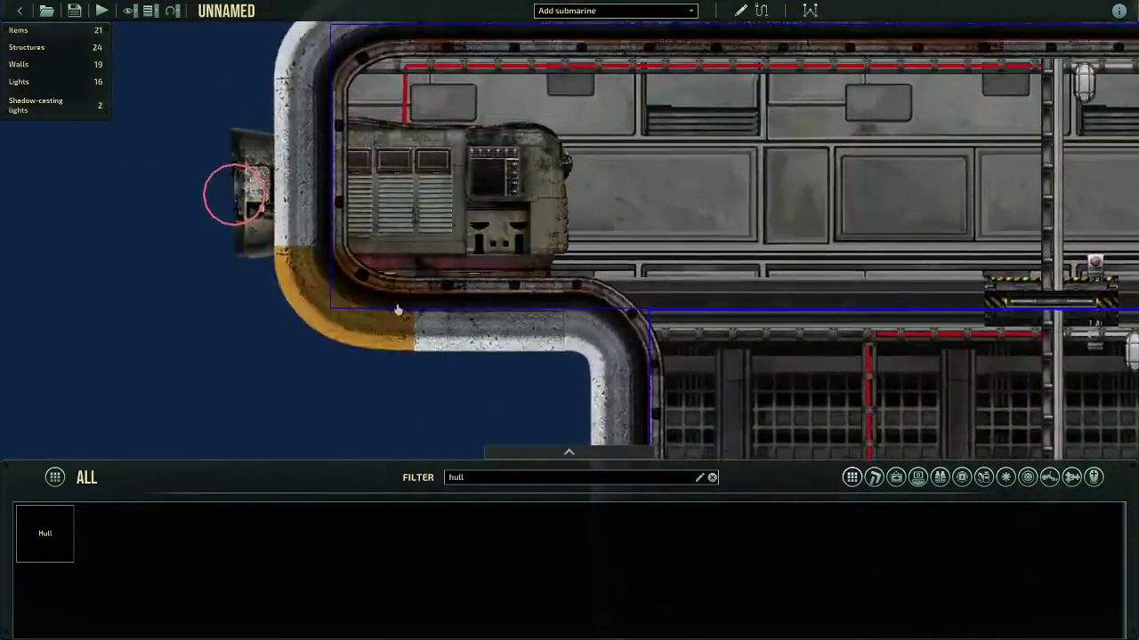
pyautogui.press('s')
pyautogui.press('d')
pyautogui.scroll(4, 567, 281)
pyautogui.scroll(-7, 658, 335)
pyautogui.press('d')
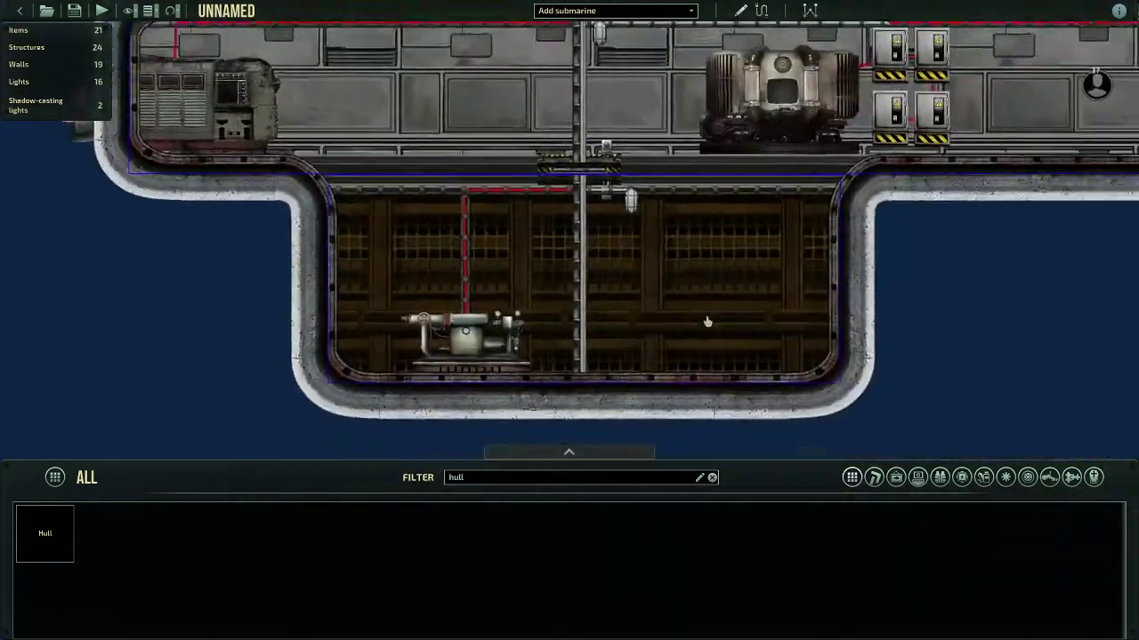
pyautogui.press('w')
pyautogui.press('d')
pyautogui.scroll(4, 684, 343)
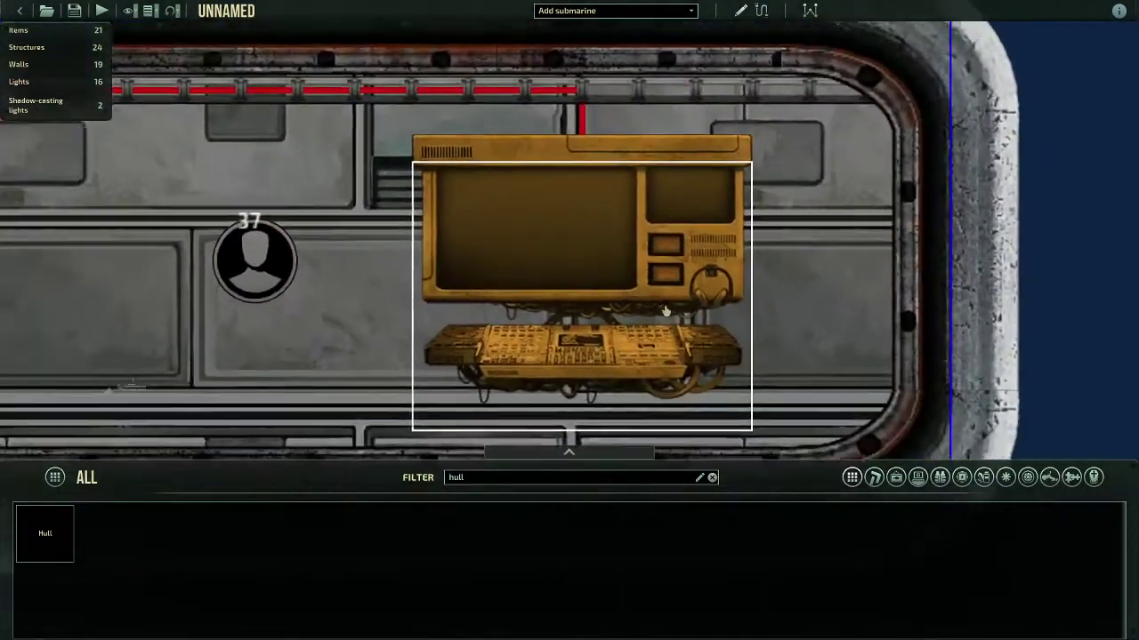
# Open the nuclear reactor's interface and filter the item list for "fuel"
pyautogui.scroll(-5, 666, 311)
pyautogui.press('a')
pyautogui.doubleClick(439, 262)
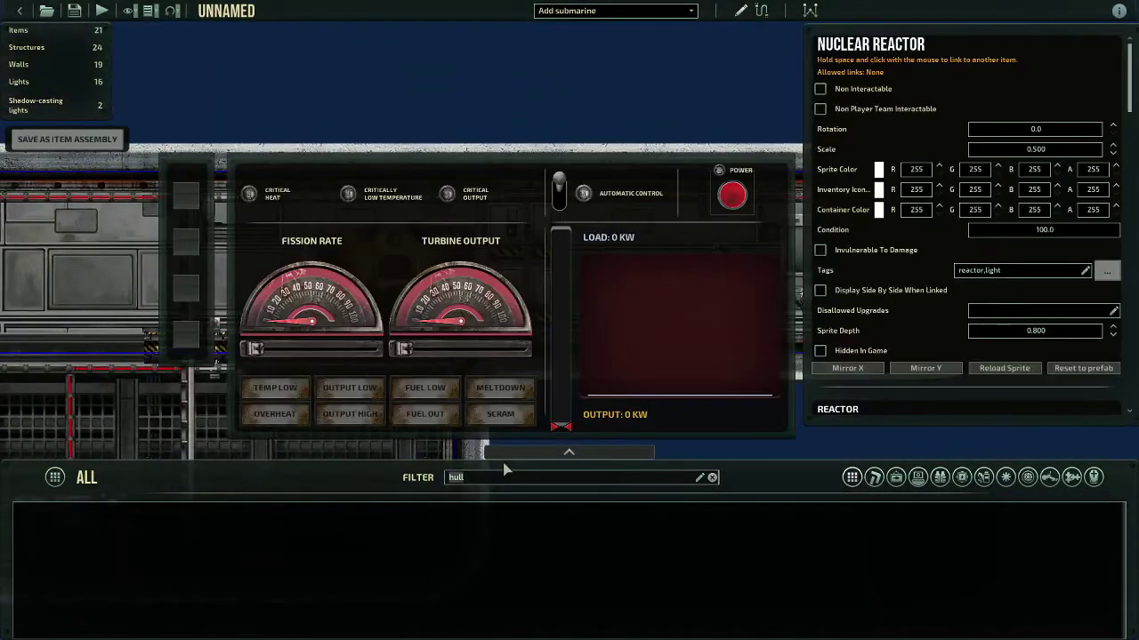
pyautogui.click(504, 475)
pyautogui.press('BackSpace')
pyautogui.press('BackSpace')
pyautogui.press('BackSpace')
pyautogui.press('BackSpace')
pyautogui.write('fuel')
# Put a Fuel Rod into the nuclear reactor, close its interface and deselect the reactor
pyautogui.moveTo(167, 532); pyautogui.dragTo(185, 260)
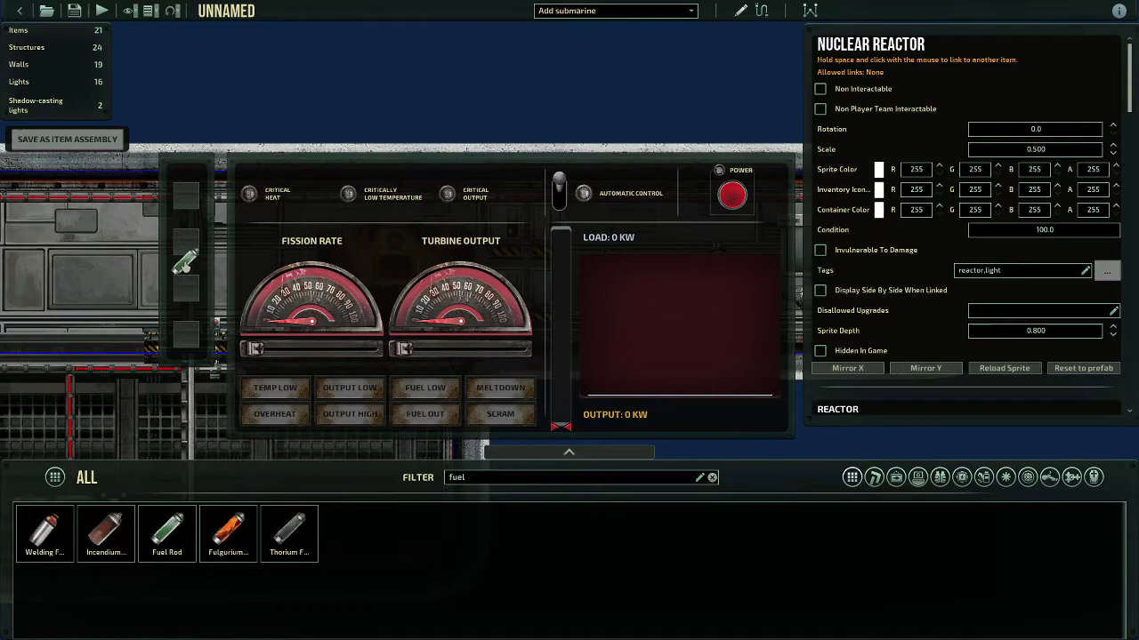
pyautogui.rightClick(587, 121)
pyautogui.press('s')
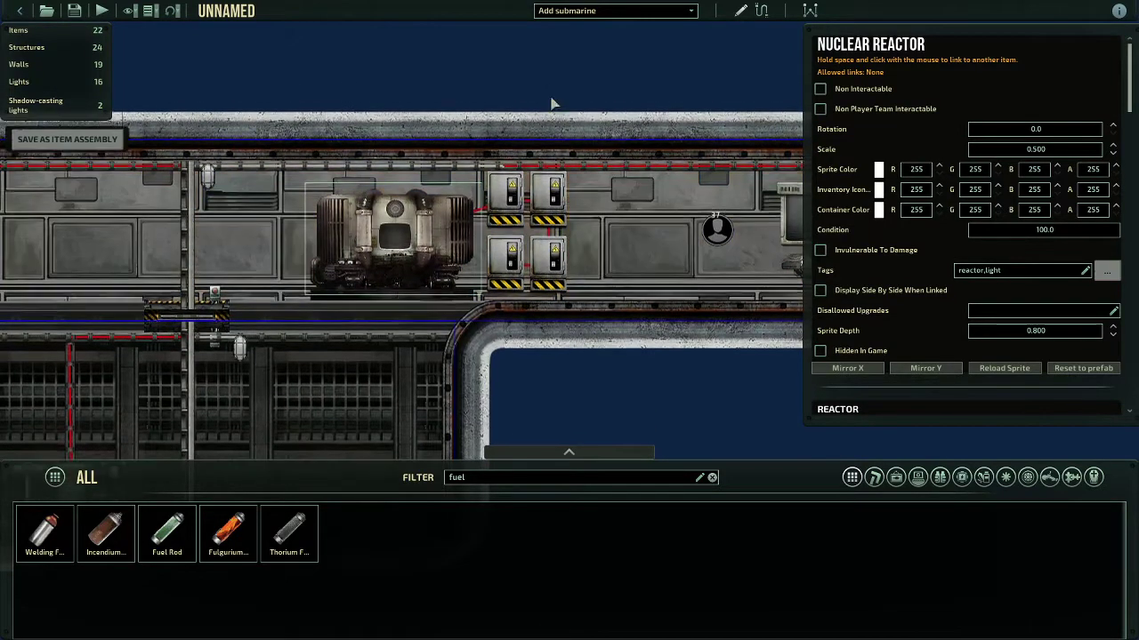
pyautogui.click(551, 102)
# Review the whole submarine and launch a test run of it
pyautogui.scroll(-3, 569, 151)
pyautogui.press('a')
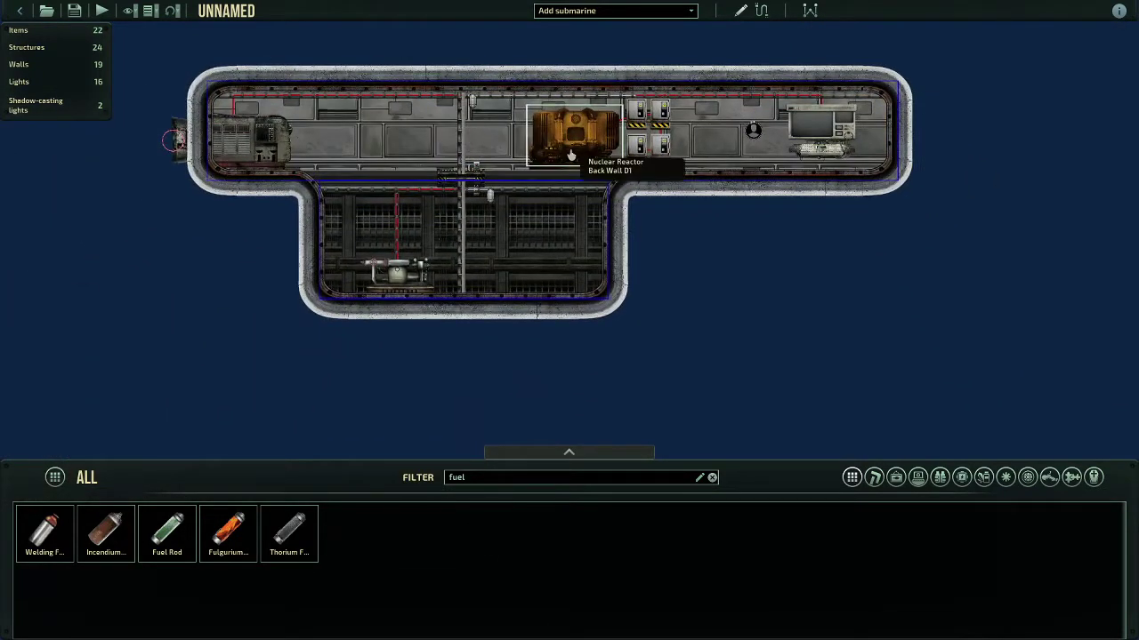
pyautogui.press('w')
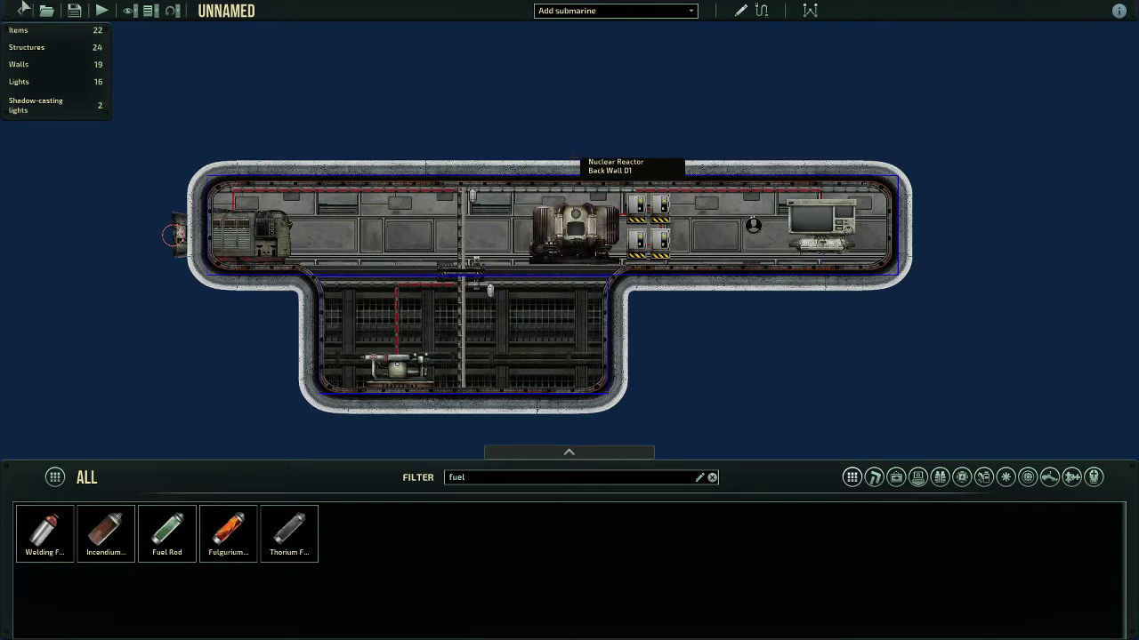
pyautogui.click(104, 15)
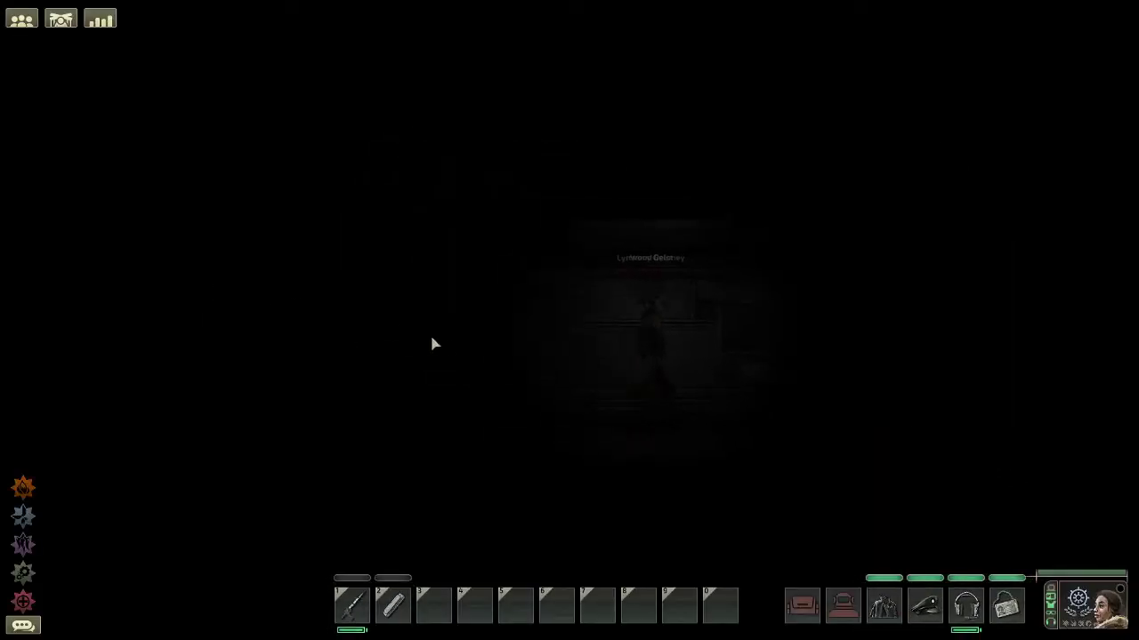
# Switch the nuclear reactor to automatic control in the test run and leave its interface
pyautogui.click(533, 343)
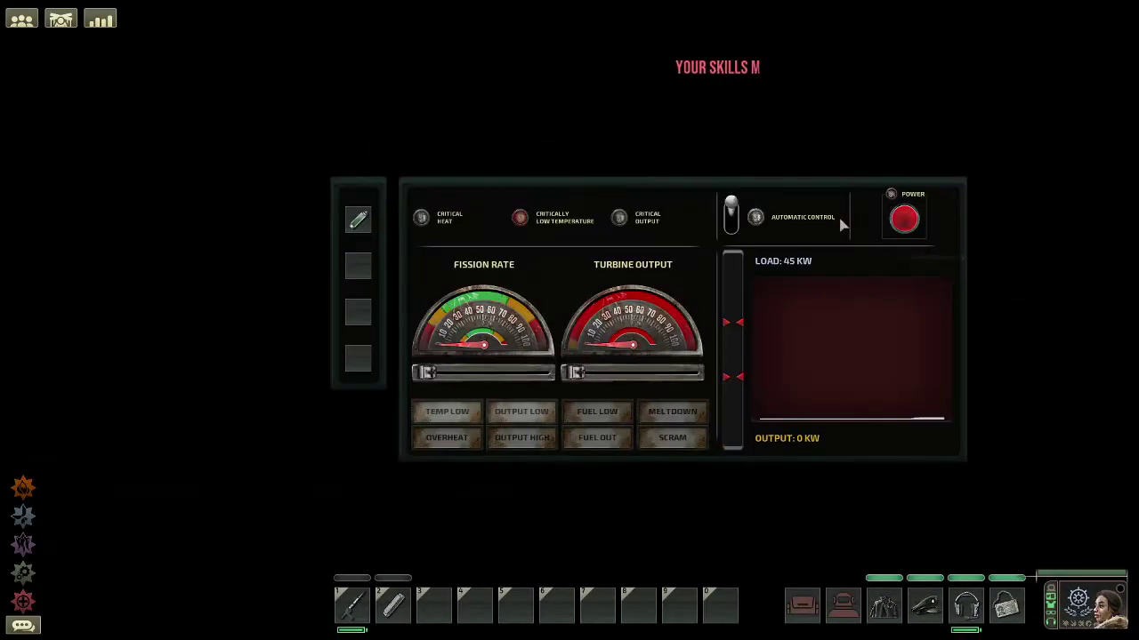
pyautogui.click(733, 222)
pyautogui.rightClick(750, 139)
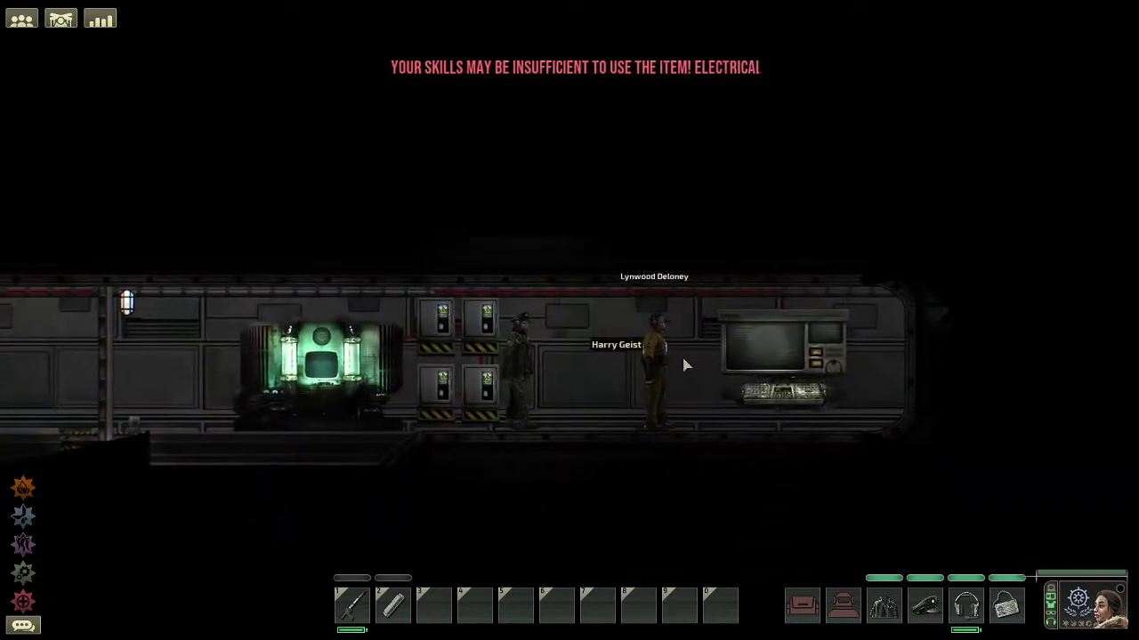
# Go to the navigation terminal and try steering the submarine in different directions with manual steering
pyautogui.press('d')
pyautogui.click(681, 358)
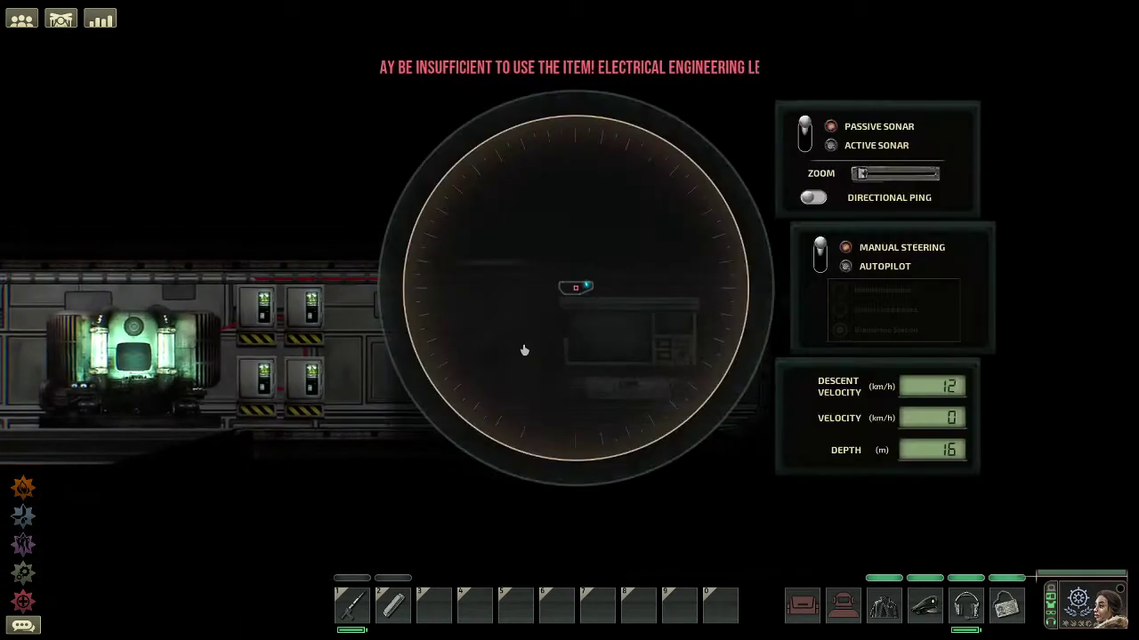
pyautogui.click(607, 374)
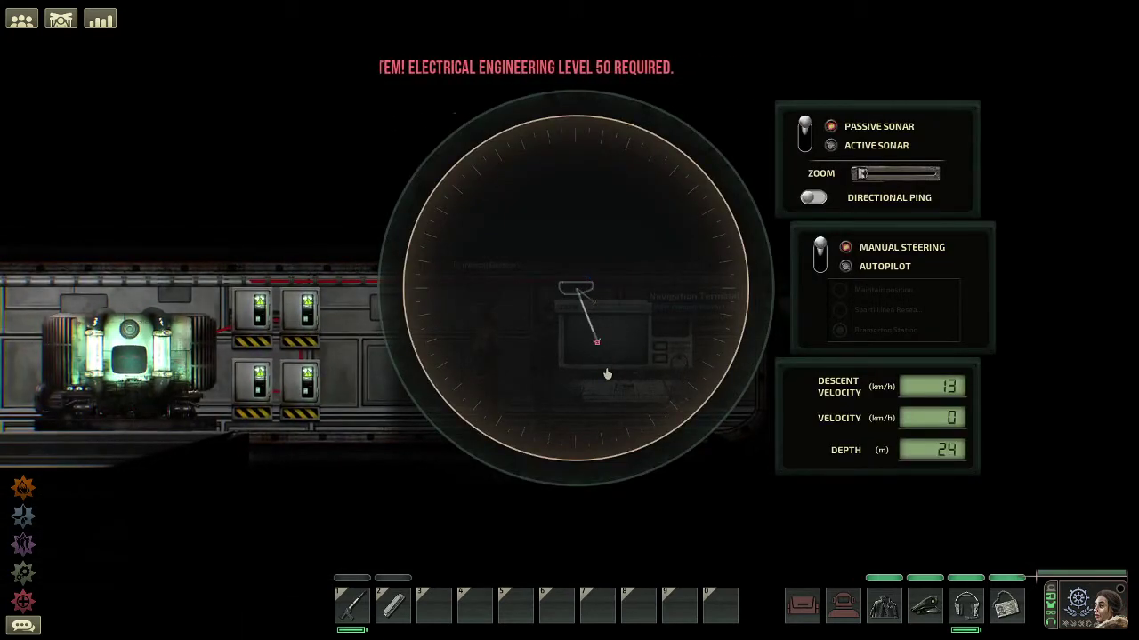
pyautogui.moveTo(606, 374); pyautogui.dragTo(659, 282)
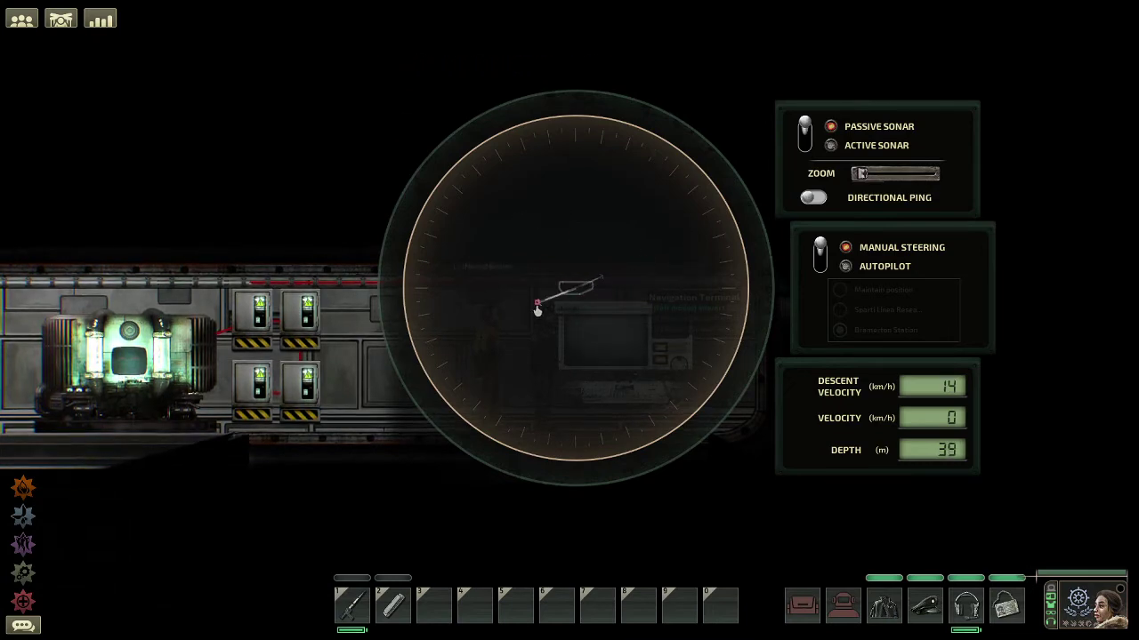
# Try manual steering at the navigation terminal once more and leave the terminal
pyautogui.press('e')
pyautogui.press('e')
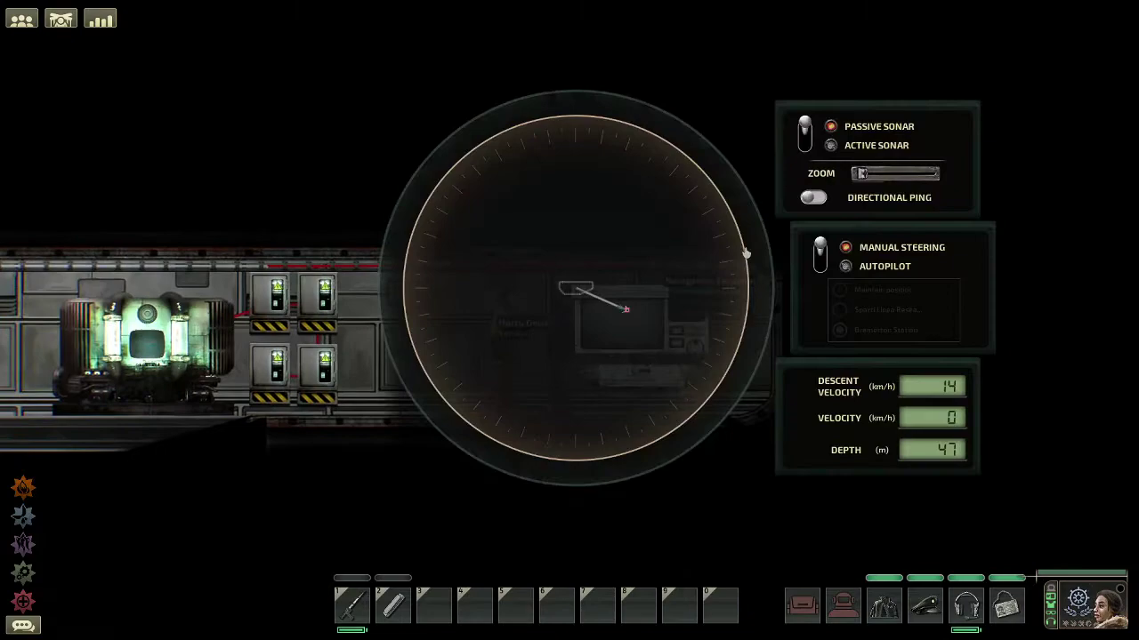
pyautogui.click(822, 265)
pyautogui.press('e')
pyautogui.press('a')
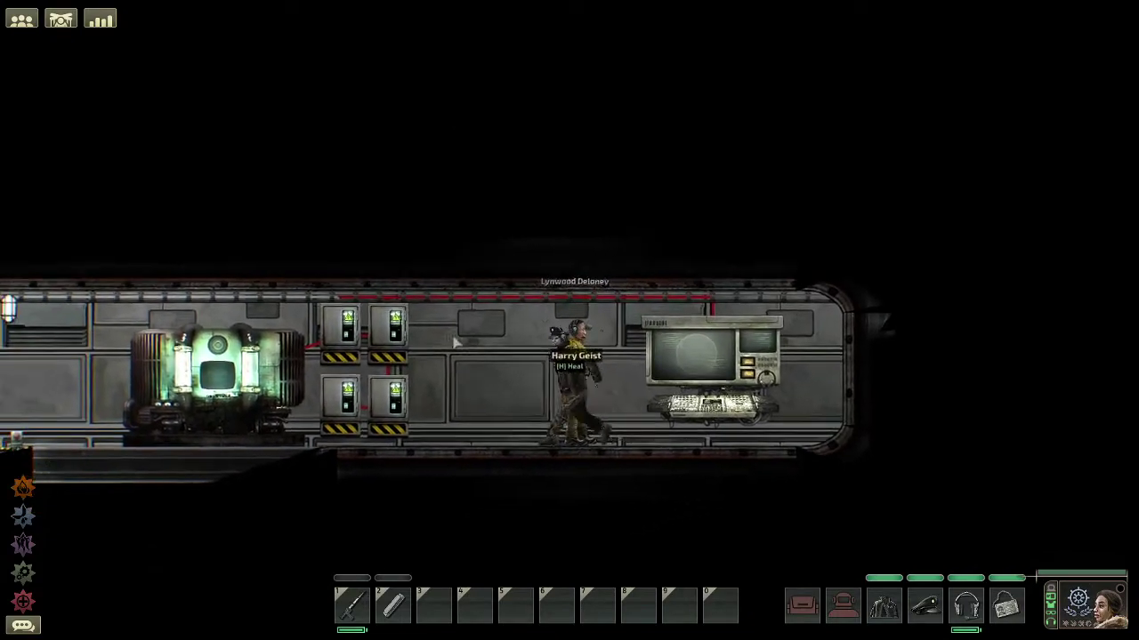
# Walk past the reactor to the ladder, look over the engine and ballast pump, and end the test run
pyautogui.press('1')
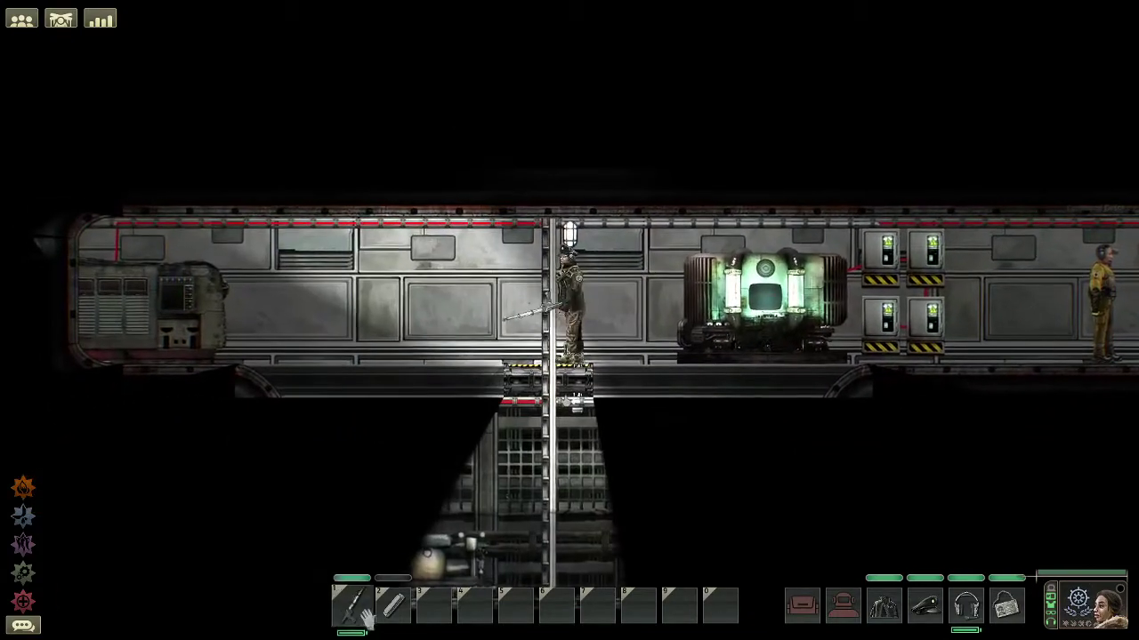
pyautogui.press('d')
pyautogui.press('1')
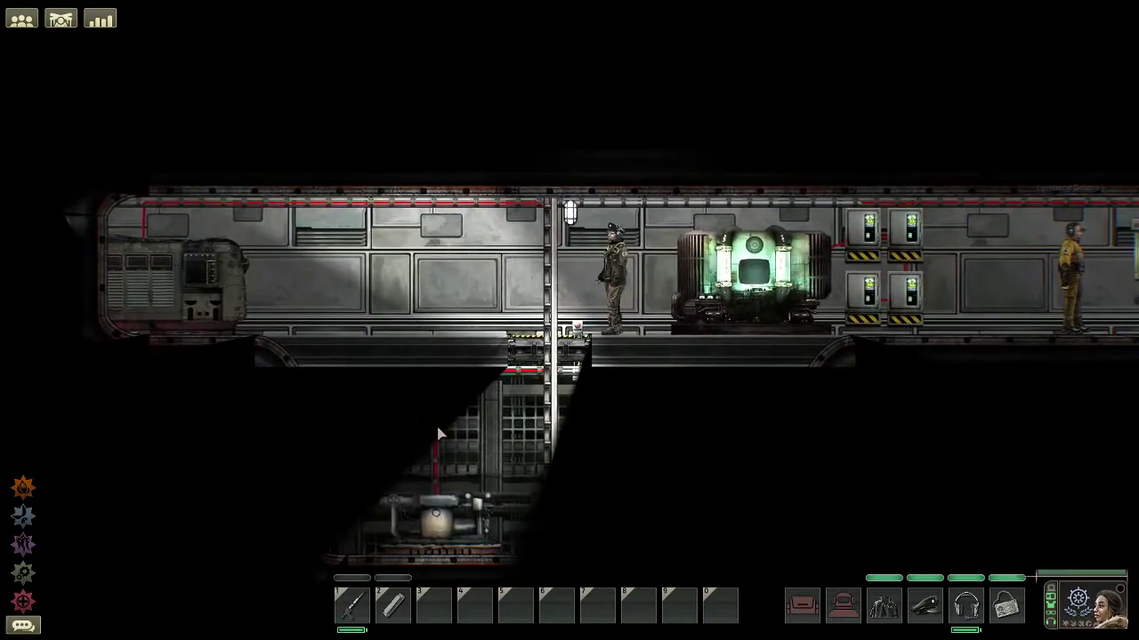
pyautogui.press('a')
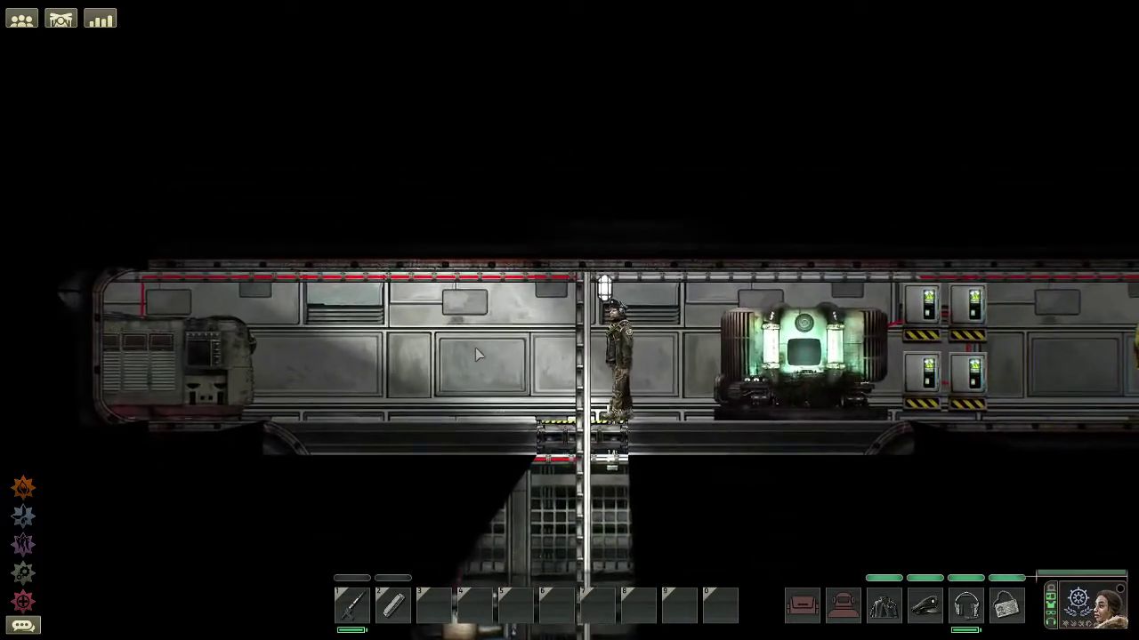
pyautogui.press('Escape')
pyautogui.click(559, 339)
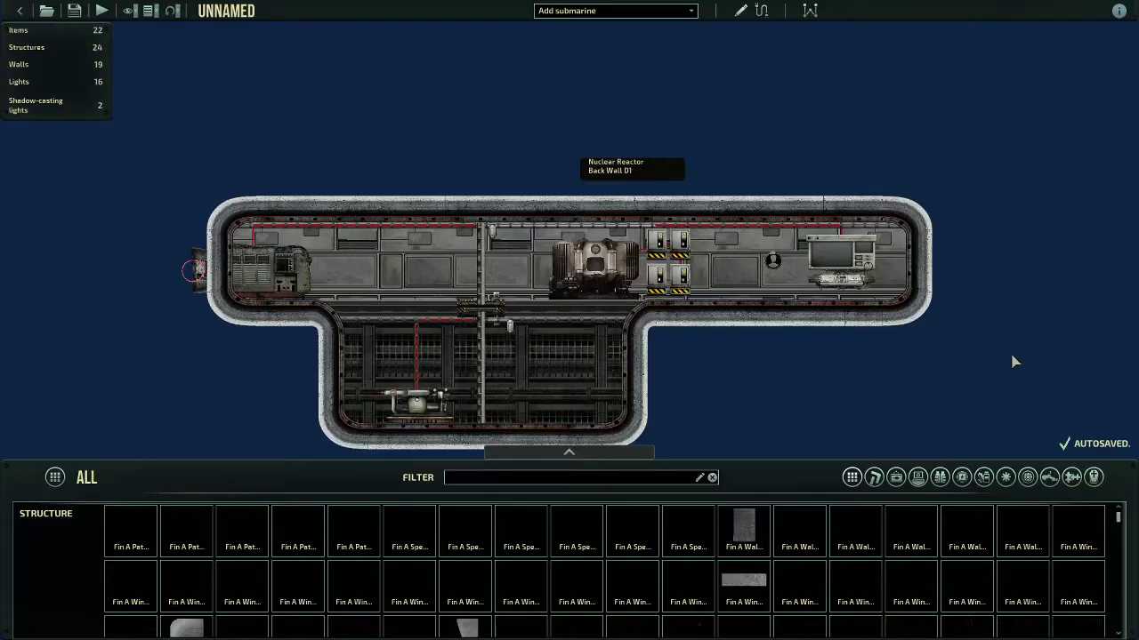
# Switch to wiring mode and attach a blue wire to the engine's SET_FORCE pin
pyautogui.scroll(2, 1014, 361)
pyautogui.click(758, 11)
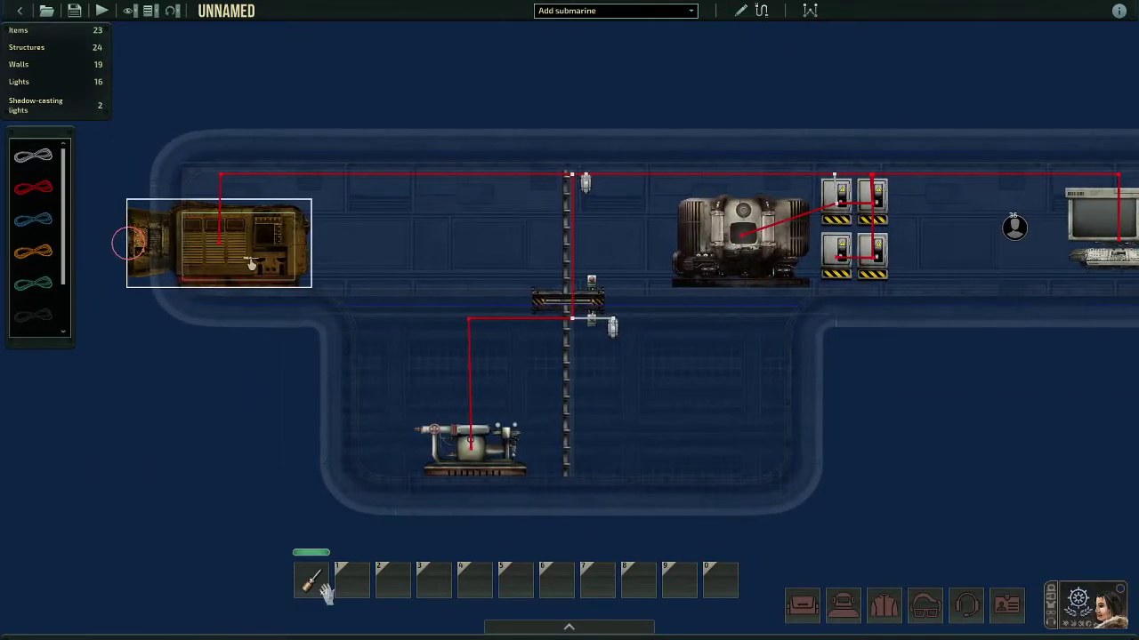
pyautogui.press('a')
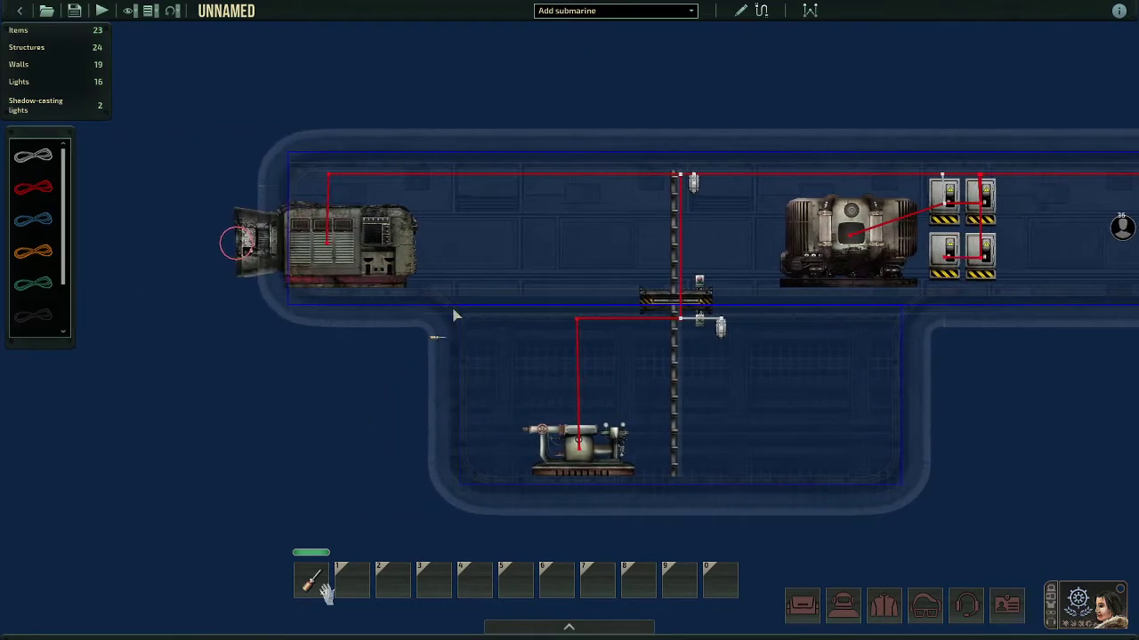
pyautogui.scroll(5, 449, 312)
pyautogui.click(443, 294)
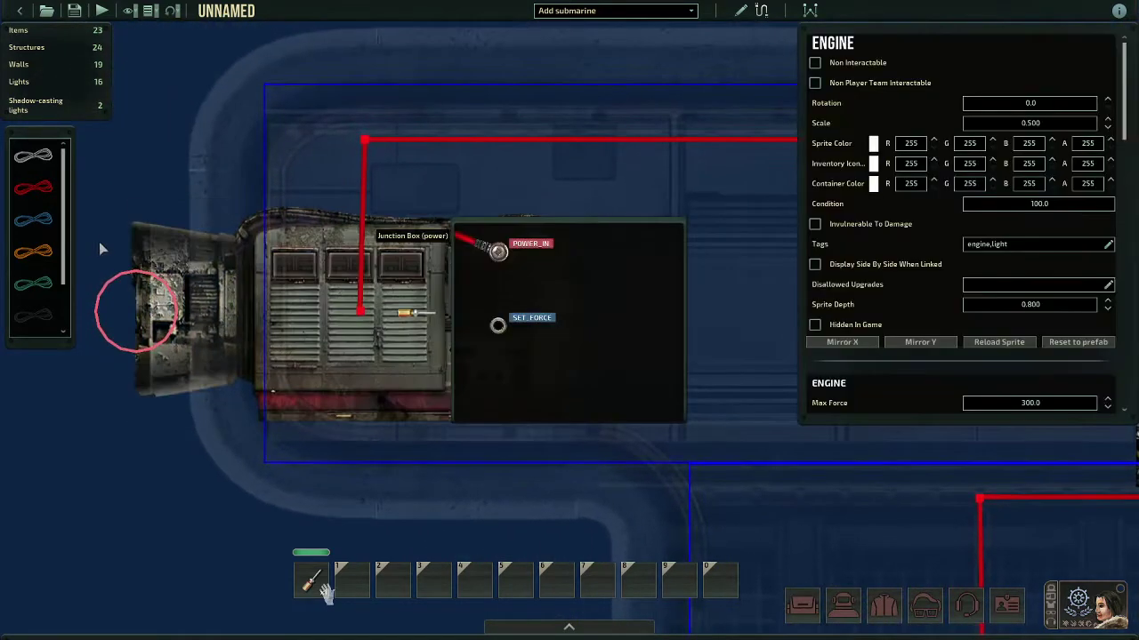
pyautogui.click(50, 227)
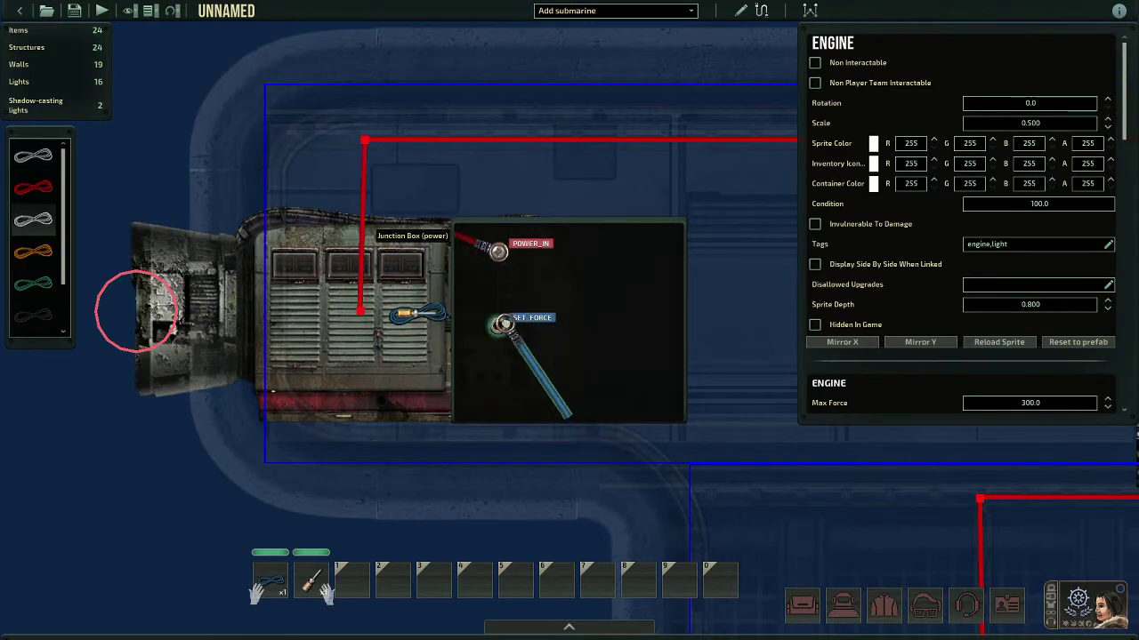
pyautogui.moveTo(503, 324); pyautogui.dragTo(502, 328)
pyautogui.rightClick(498, 329)
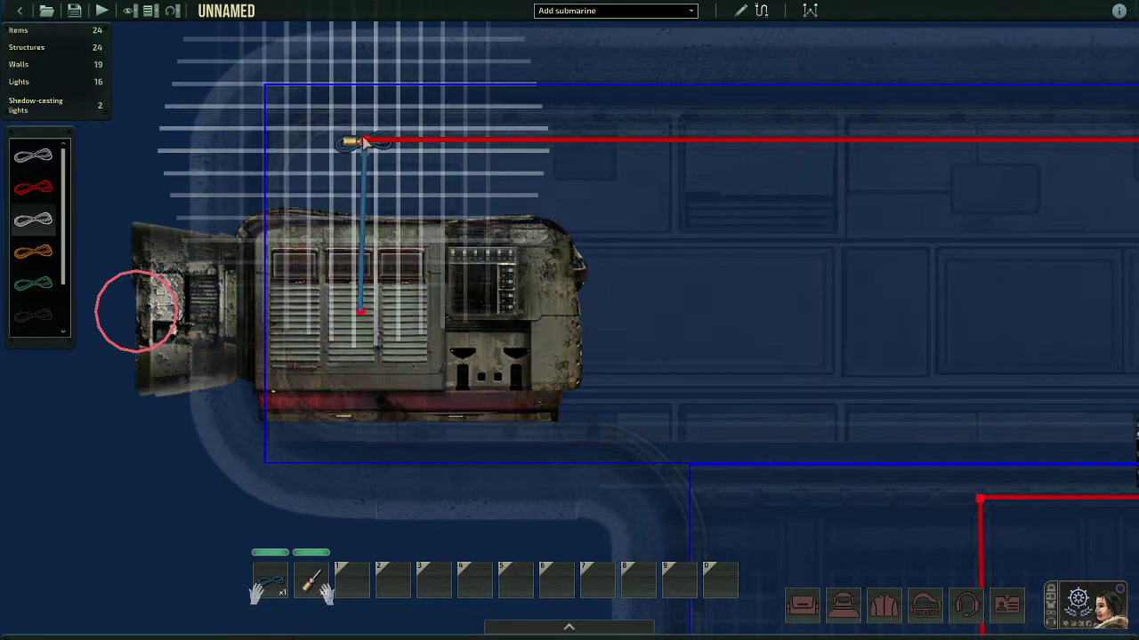
# Route the blue wire along the ceiling to the navigation terminal and connect it to VELOCITY_X_OUT
pyautogui.press('d')
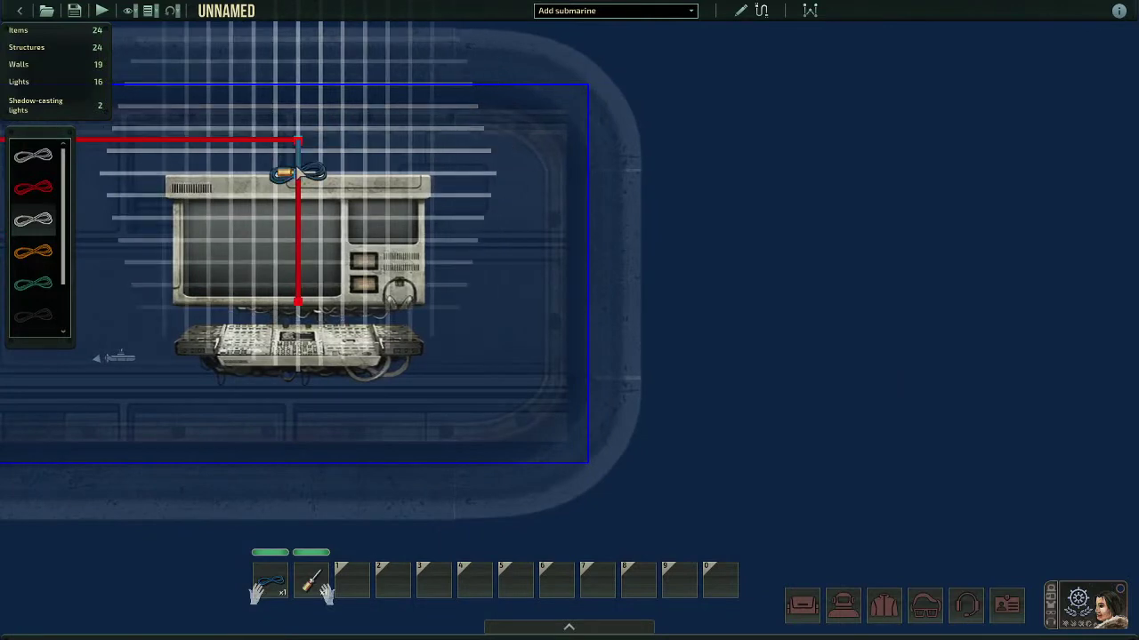
pyautogui.click(298, 250)
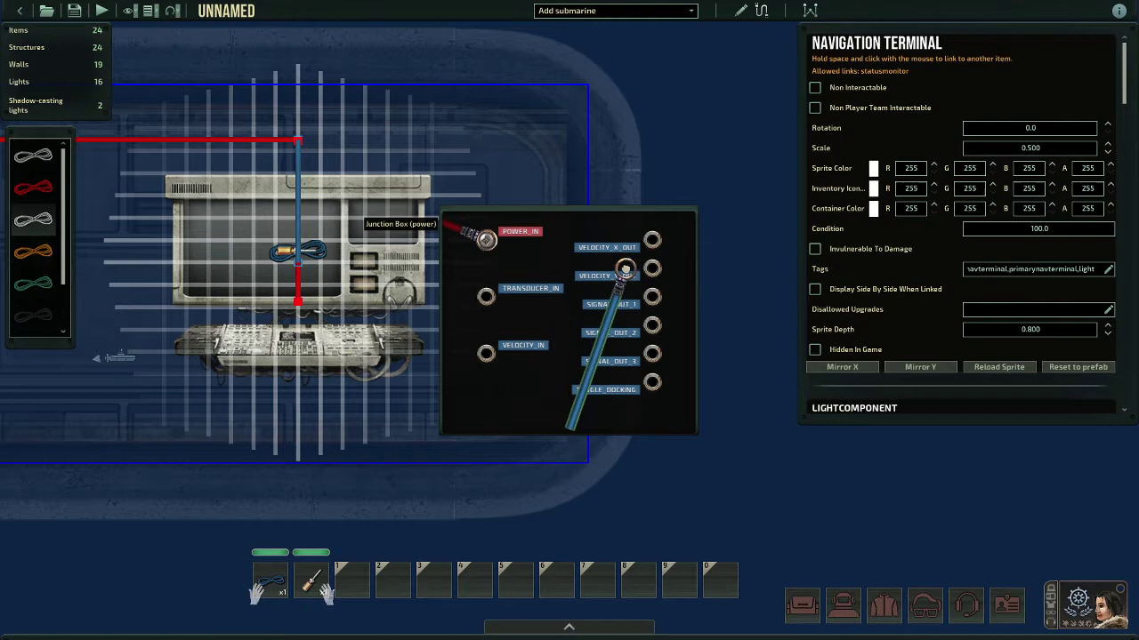
pyautogui.moveTo(625, 269); pyautogui.dragTo(653, 240)
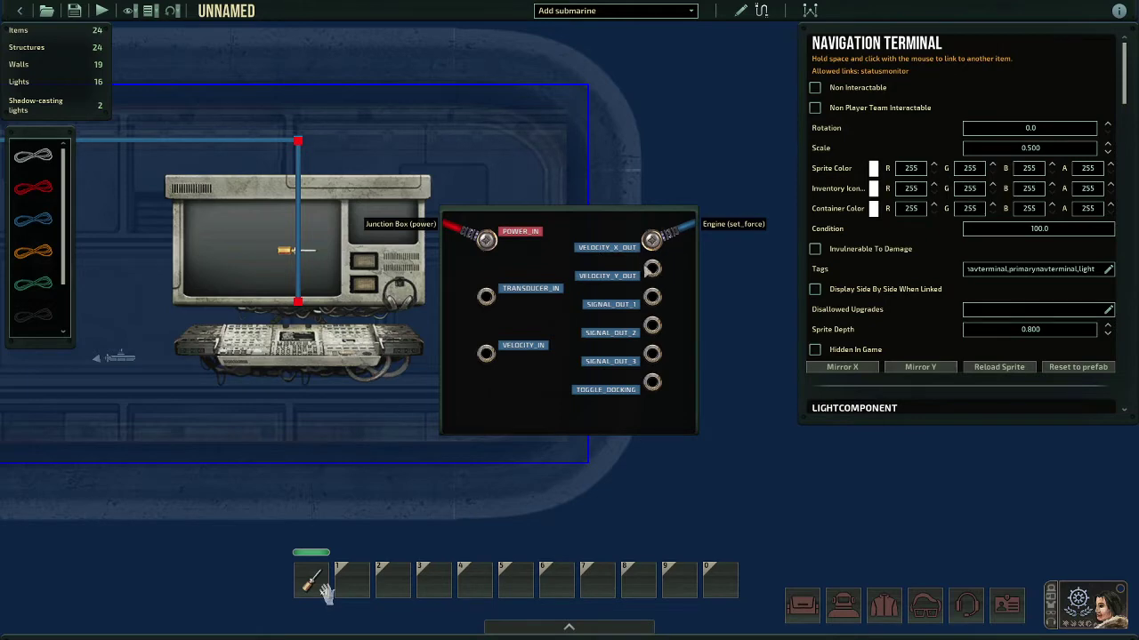
pyautogui.click(507, 193)
# Attach another blue wire to the ballast pump's SET_TARGETLEVEL pin
pyautogui.press('a')
pyautogui.scroll(-3, 552, 240)
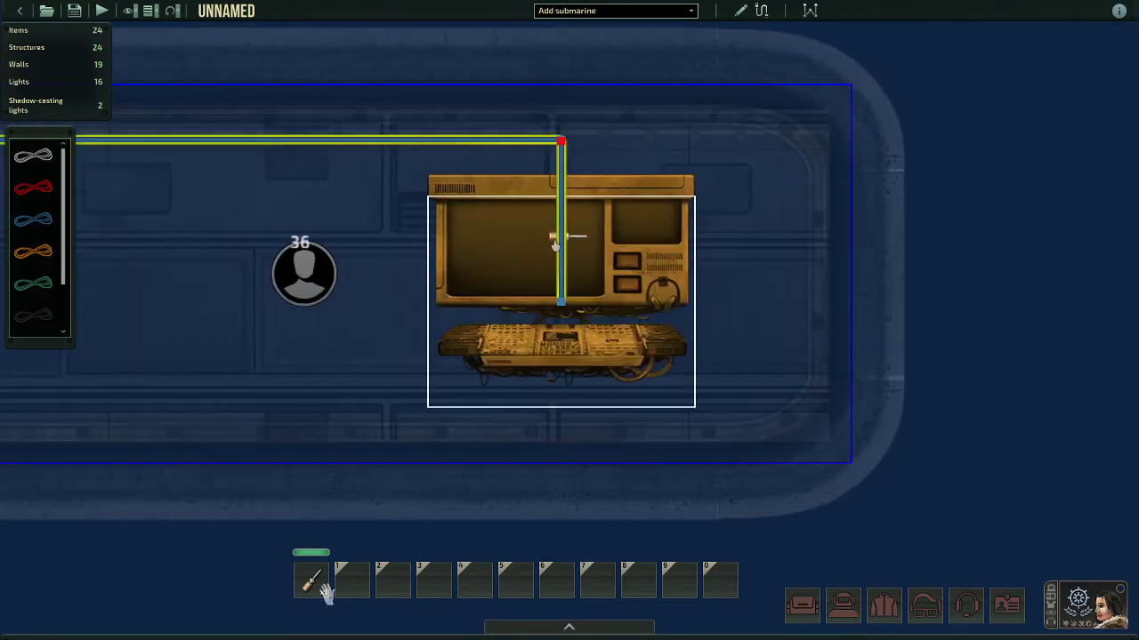
pyautogui.press('s')
pyautogui.scroll(5, 370, 410)
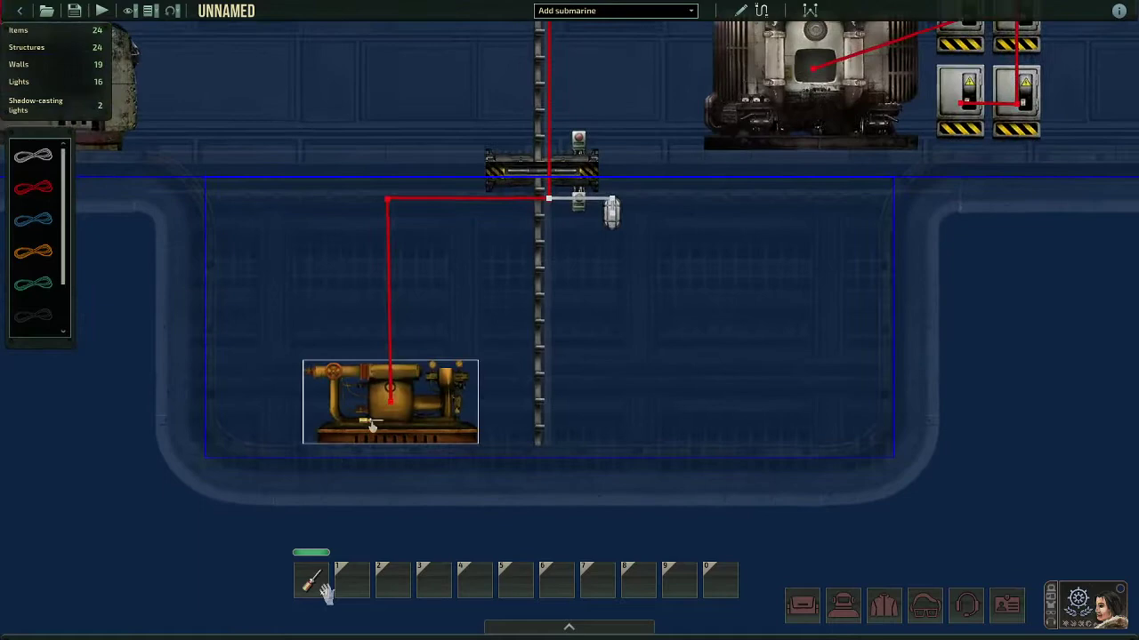
pyautogui.click(388, 435)
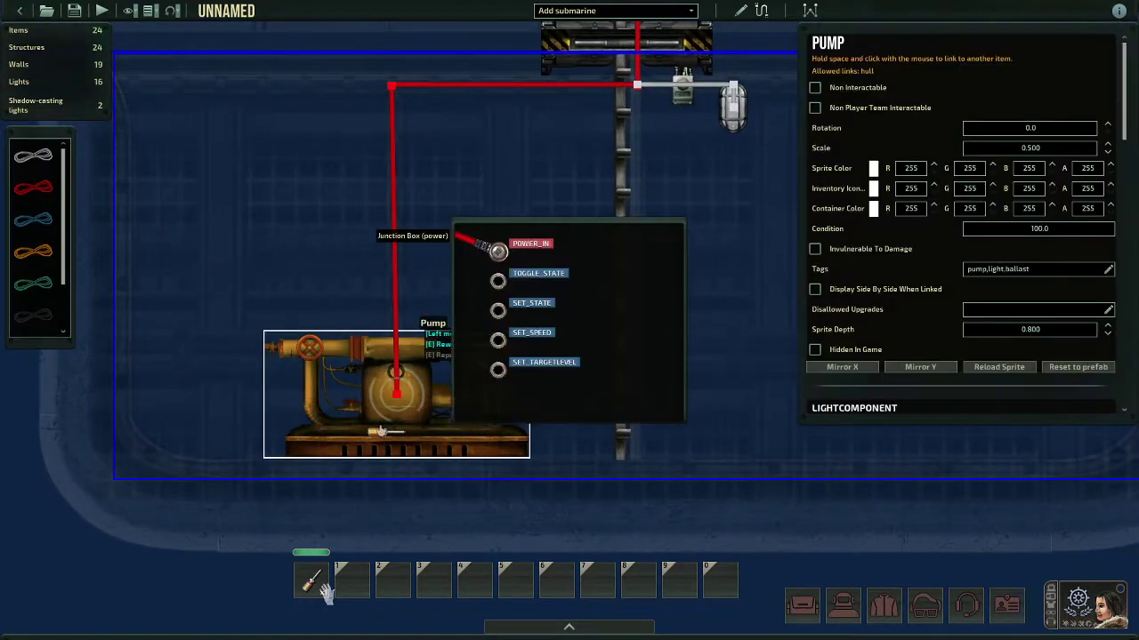
pyautogui.click(54, 220)
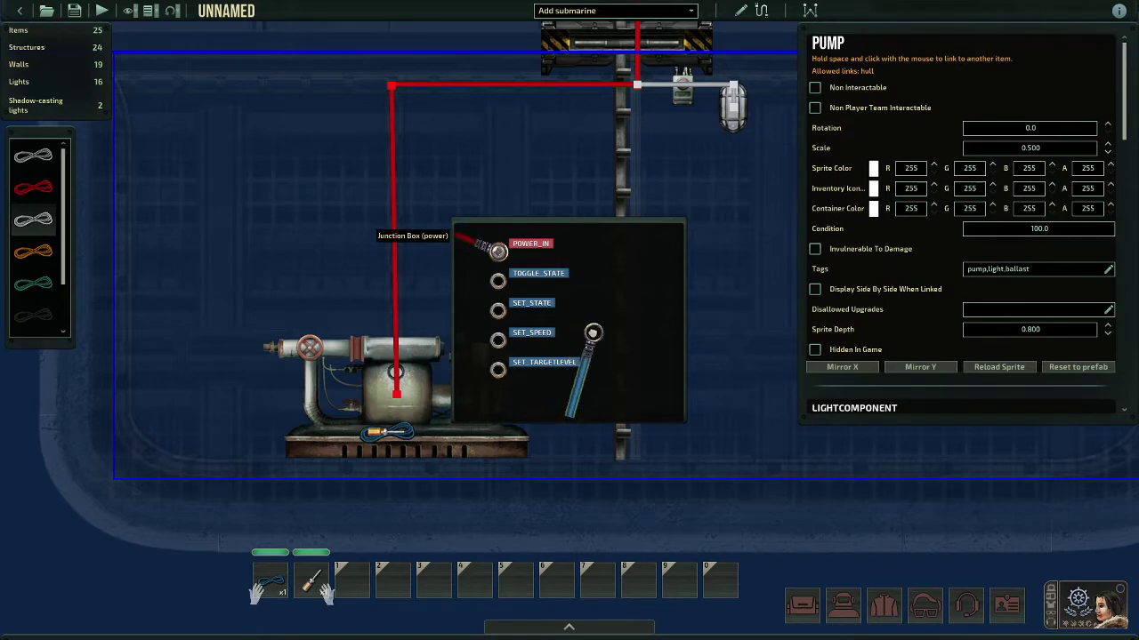
pyautogui.moveTo(504, 372); pyautogui.dragTo(499, 371)
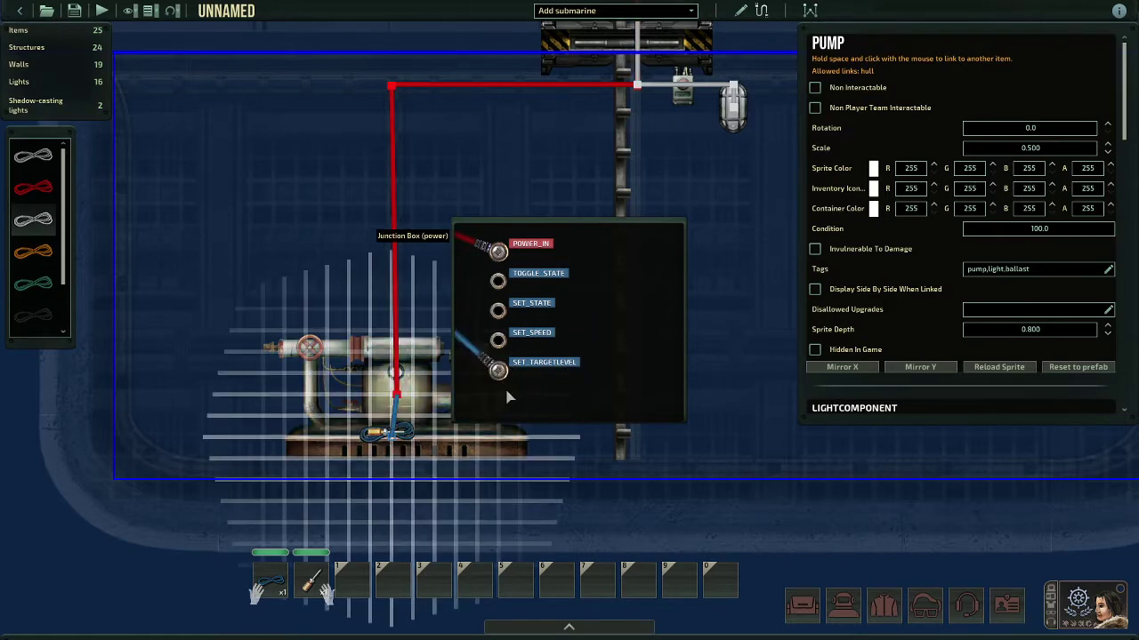
# Route the pump's blue wire over its power wire, up beside the ladder and along the ceiling towards the navigation terminal
pyautogui.click(427, 366)
pyautogui.press('w')
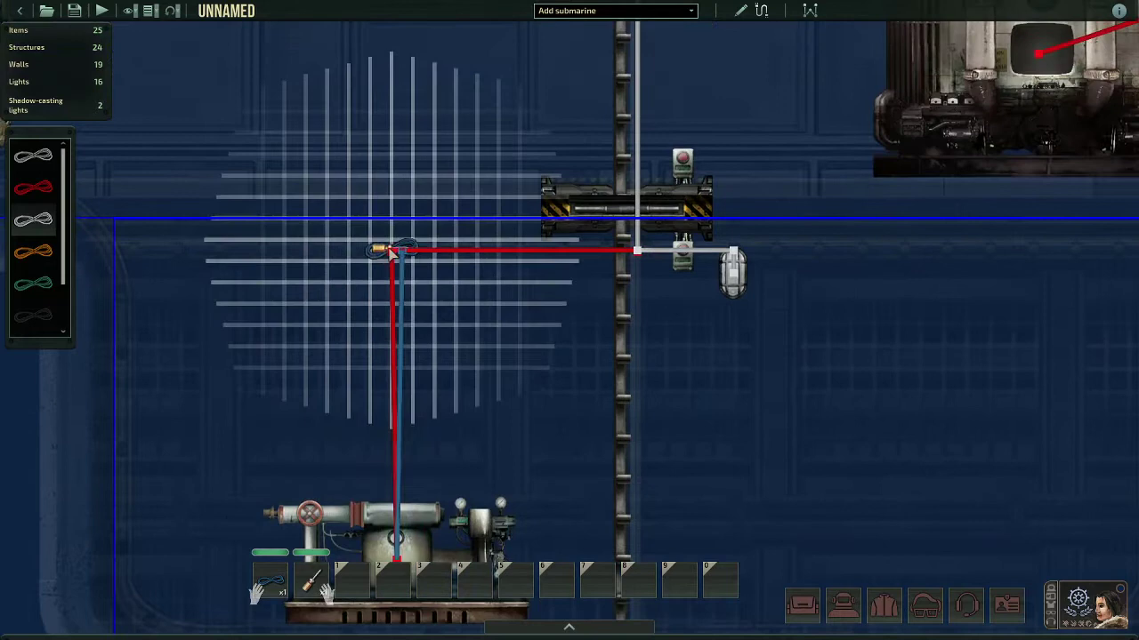
pyautogui.click(394, 251)
pyautogui.press('d')
pyautogui.click(566, 251)
pyautogui.press('w')
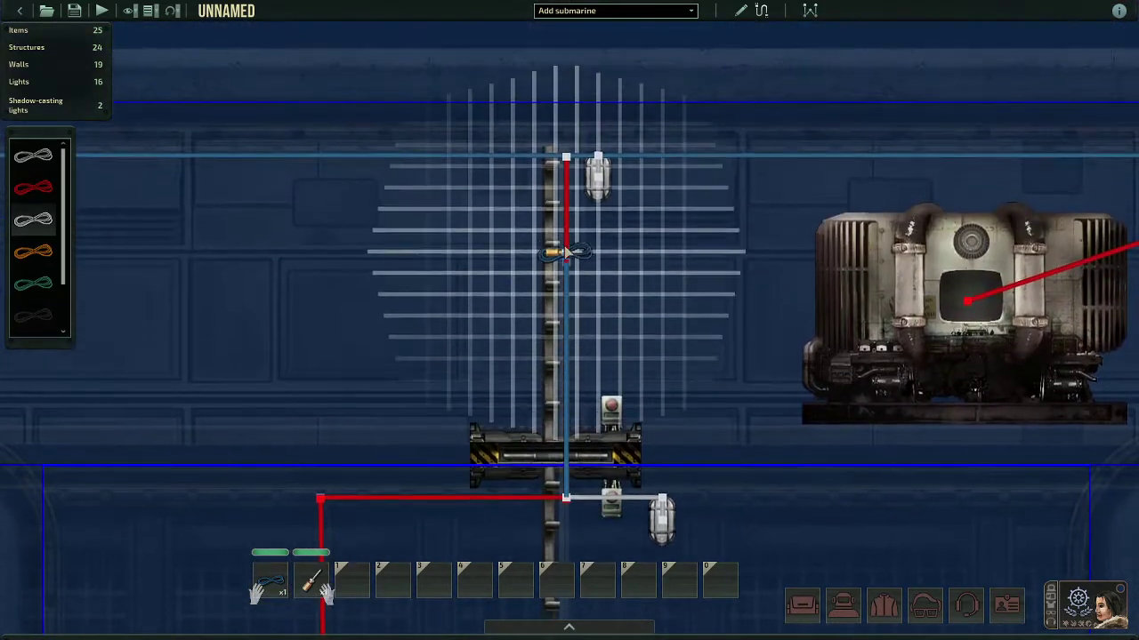
pyautogui.click(564, 171)
pyautogui.press('d')
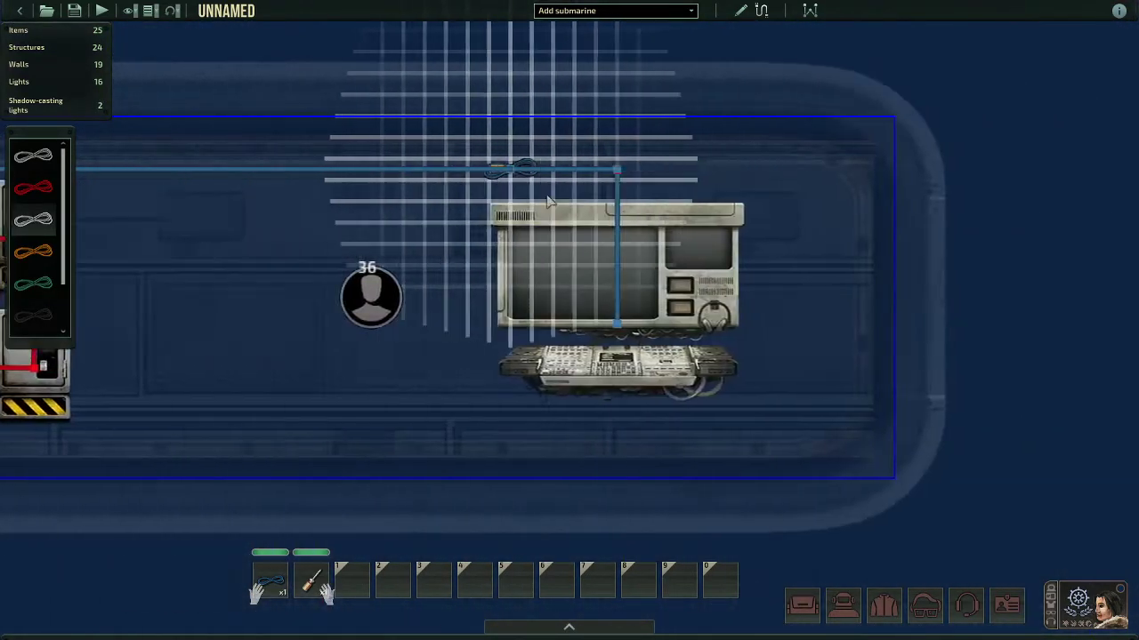
# Bring the pump's wire down to the navigation terminal and connect it to VELOCITY_Y_OUT
pyautogui.click(458, 256)
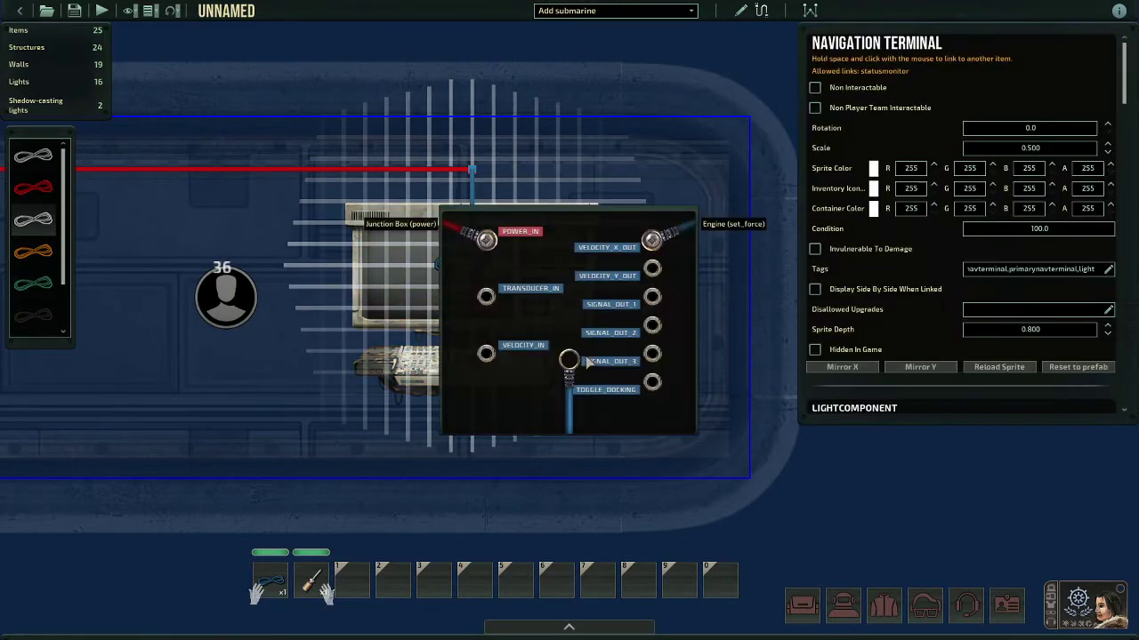
pyautogui.moveTo(567, 360); pyautogui.dragTo(587, 325)
pyautogui.moveTo(646, 276); pyautogui.dragTo(652, 269)
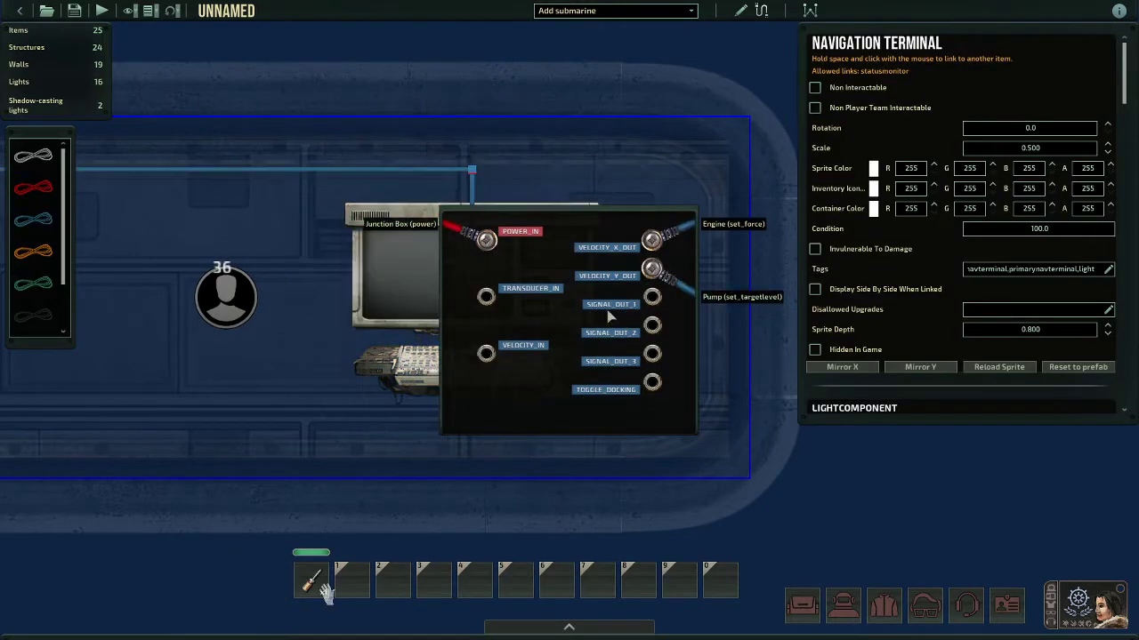
# Review the whole wiring, leave wiring mode and check the nuclear reactor's interface
pyautogui.scroll(-10, 546, 355)
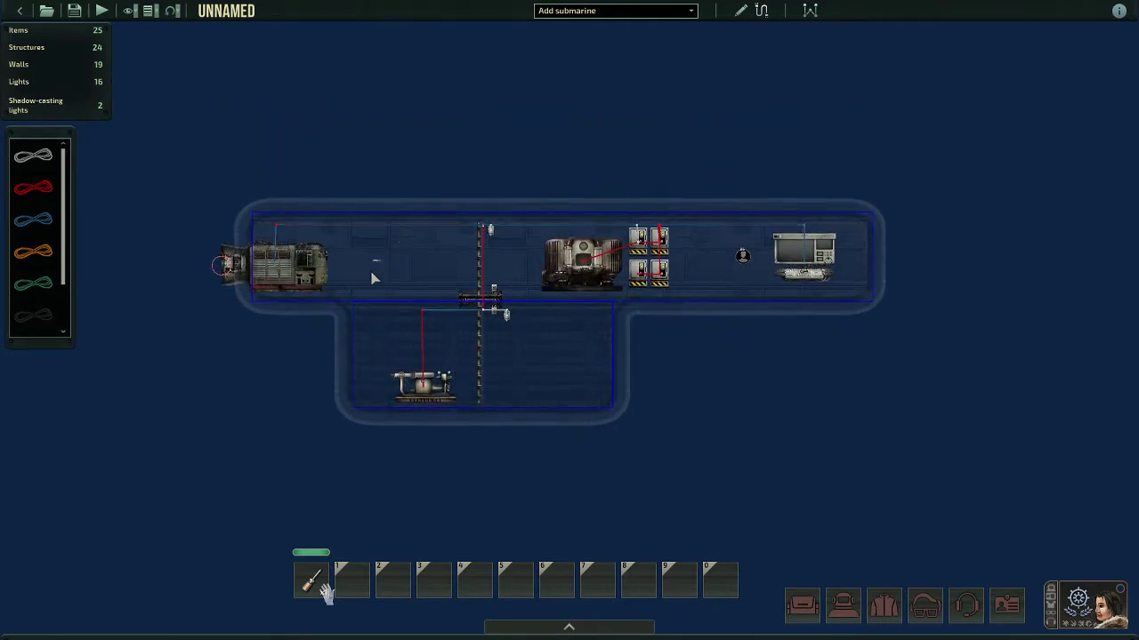
pyautogui.scroll(4, 376, 266)
pyautogui.click(760, 10)
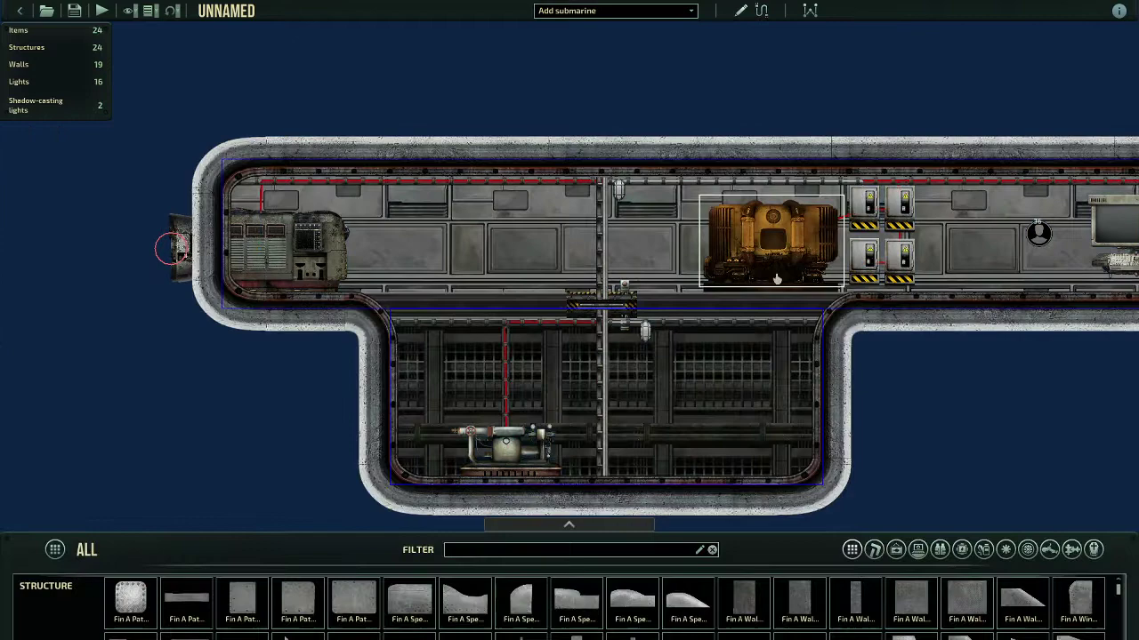
pyautogui.click(772, 265)
pyautogui.doubleClick(772, 265)
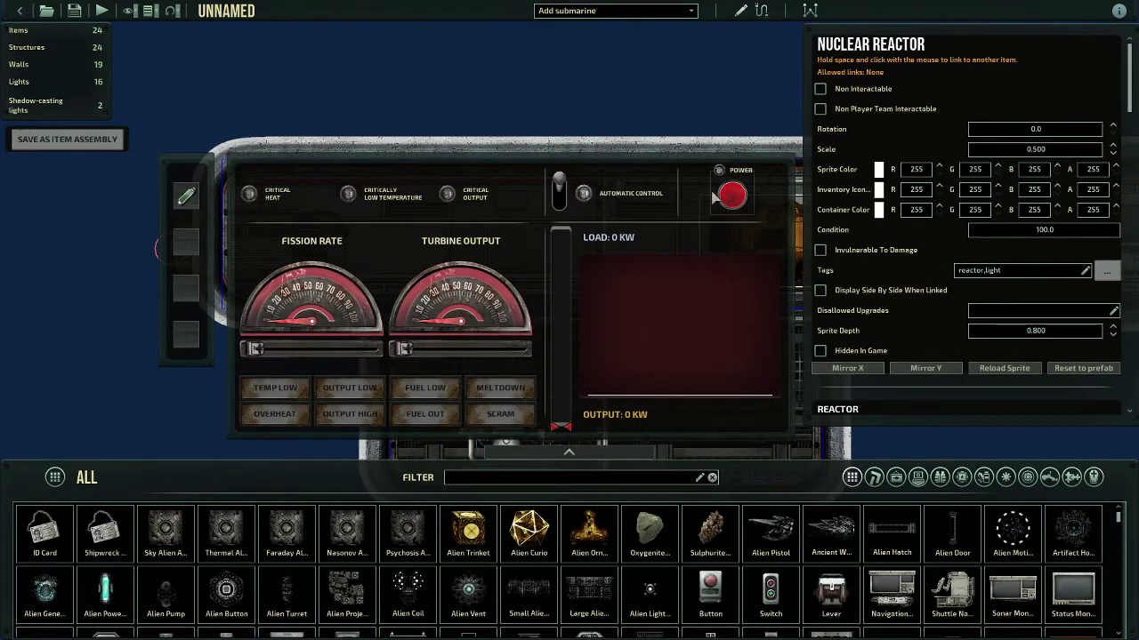
pyautogui.click(580, 74)
pyautogui.press('d')
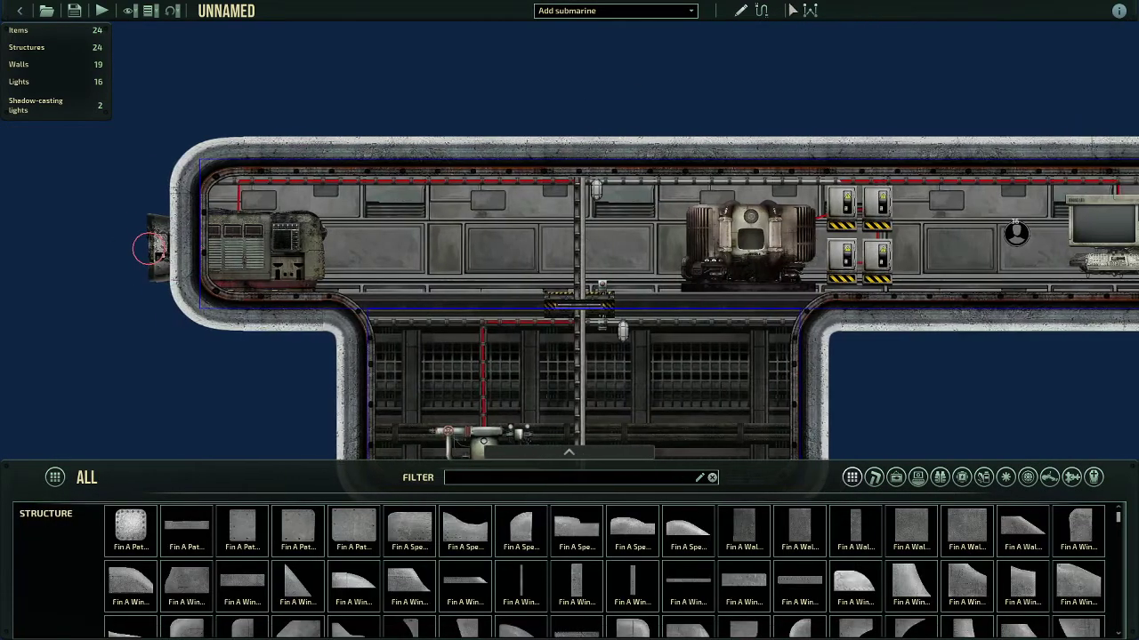
# Look over the submarine, examining the ballast pump and the engine
pyautogui.press('a')
pyautogui.press('s')
pyautogui.press('d')
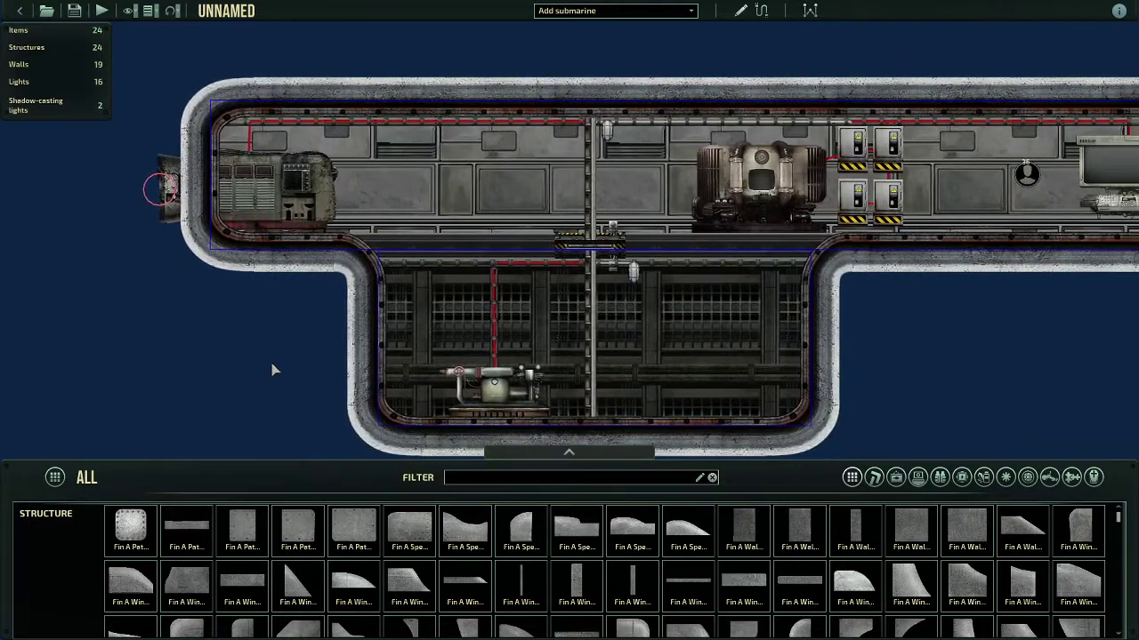
pyautogui.press('s')
pyautogui.press('d')
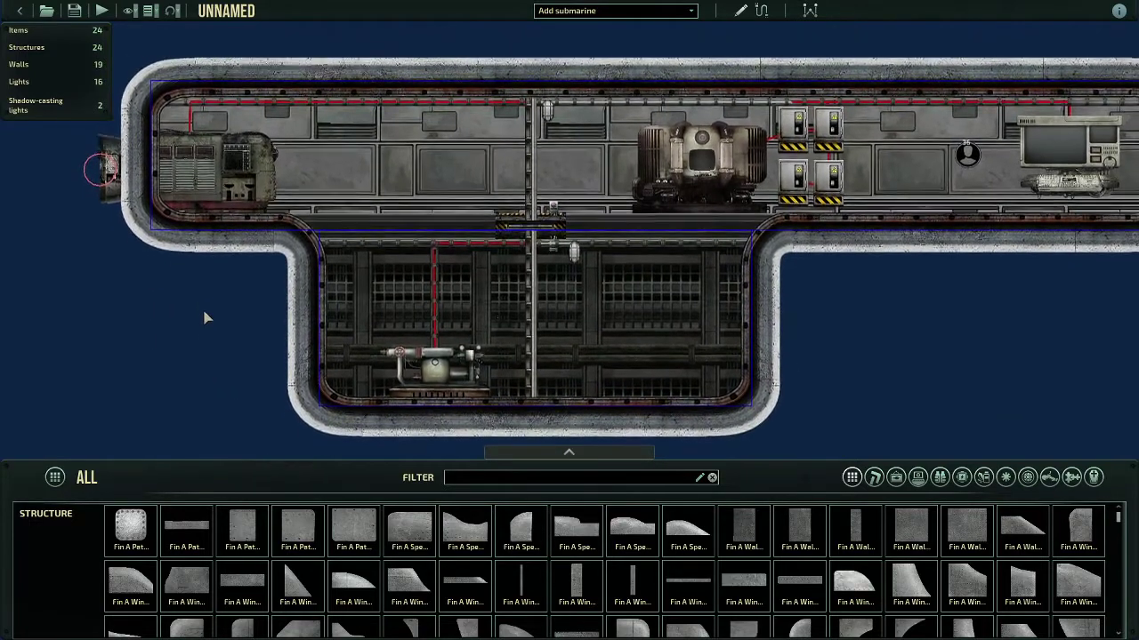
pyautogui.click(418, 396)
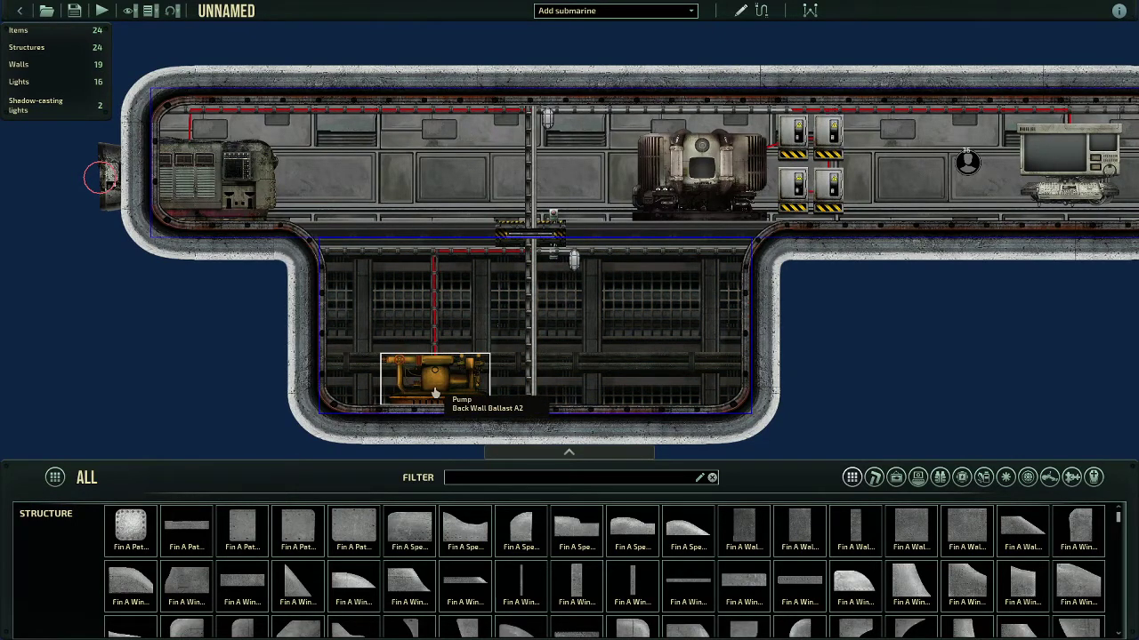
pyautogui.click(212, 210)
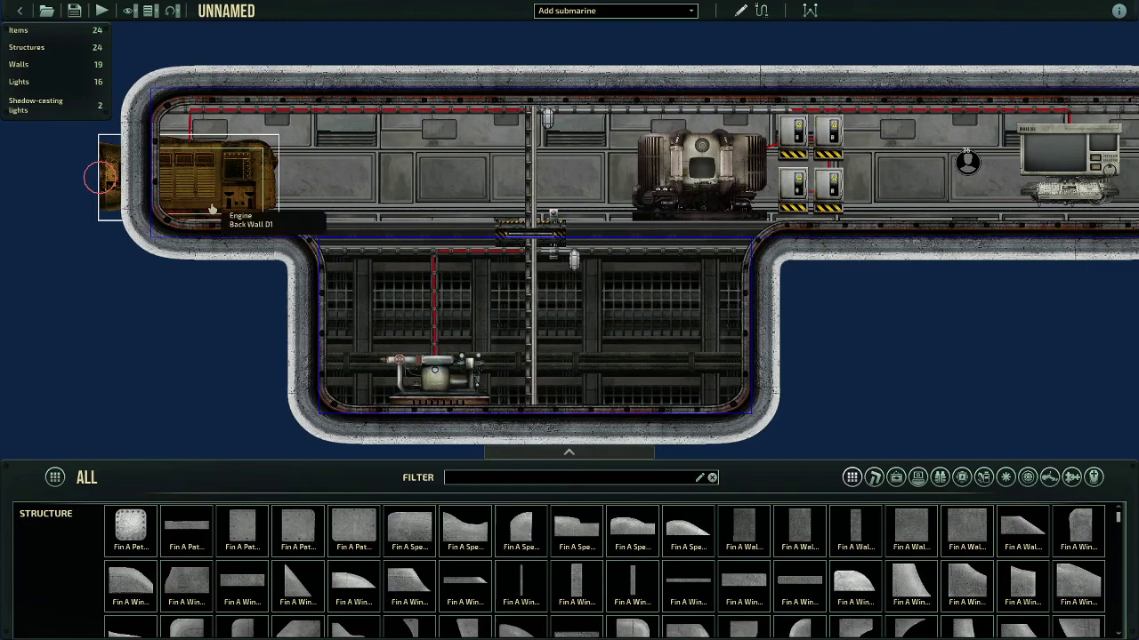
pyautogui.press('d')
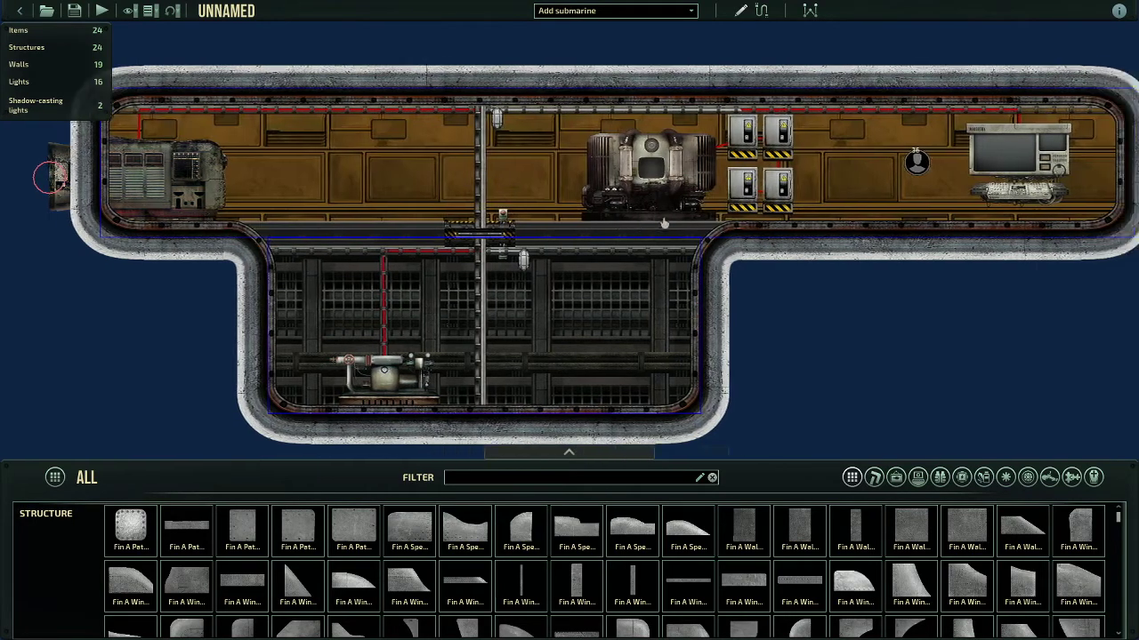
# Return to wiring mode at the navigation terminal and review its connections
pyautogui.scroll(4, 561, 197)
pyautogui.press('w')
pyautogui.scroll(1, 585, 257)
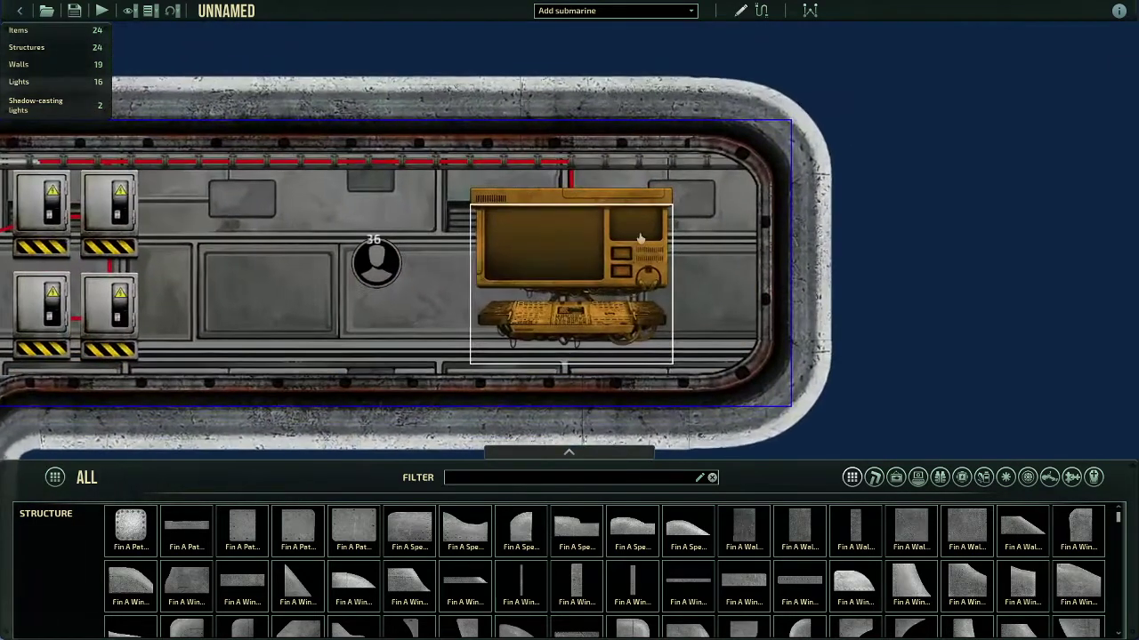
pyautogui.click(761, 10)
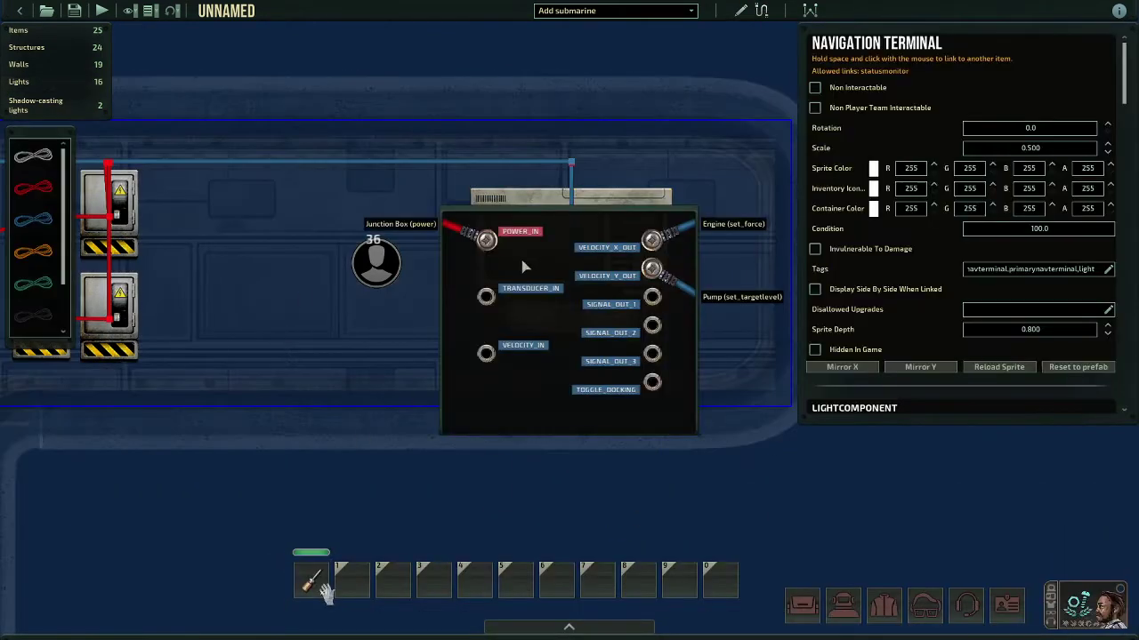
# Disconnect the red power wire from the navigation terminal's POWER_IN and leave wiring mode
pyautogui.moveTo(569, 431); pyautogui.dragTo(646, 55)
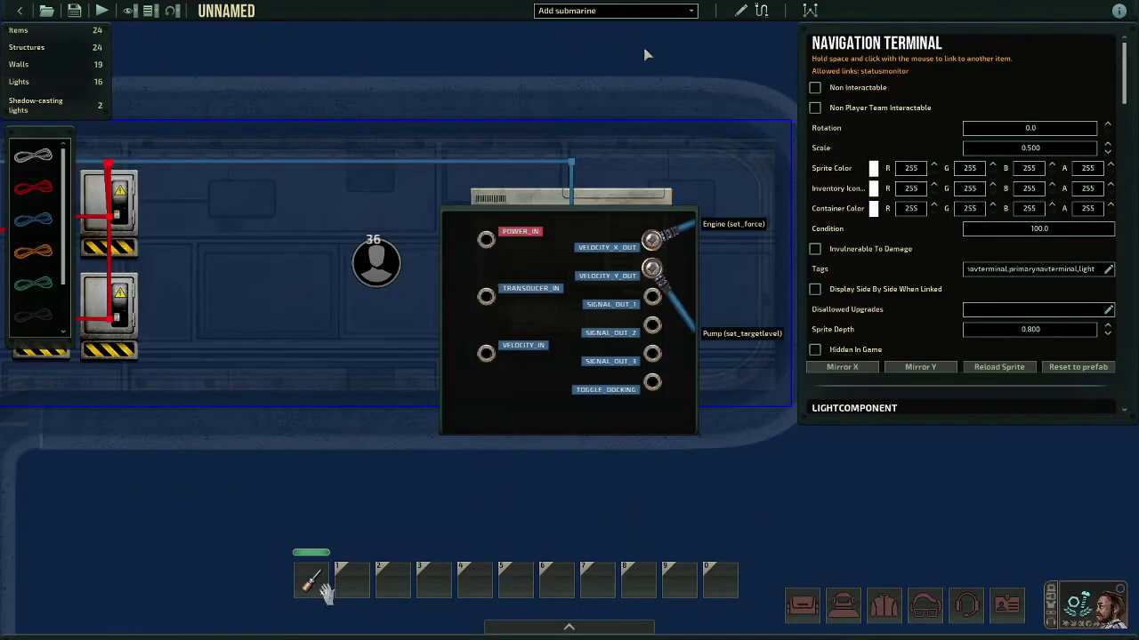
pyautogui.click(761, 11)
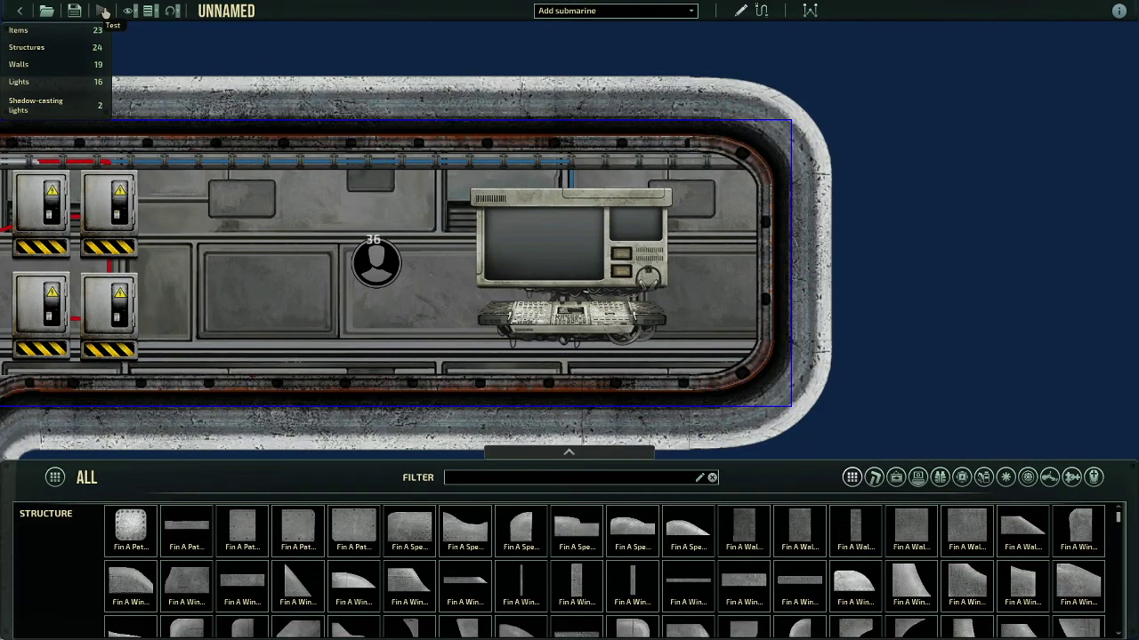
# Test the submarine with the navigation terminal unpowered, check its sonar and steering interface, and return to the editor
pyautogui.click(104, 12)
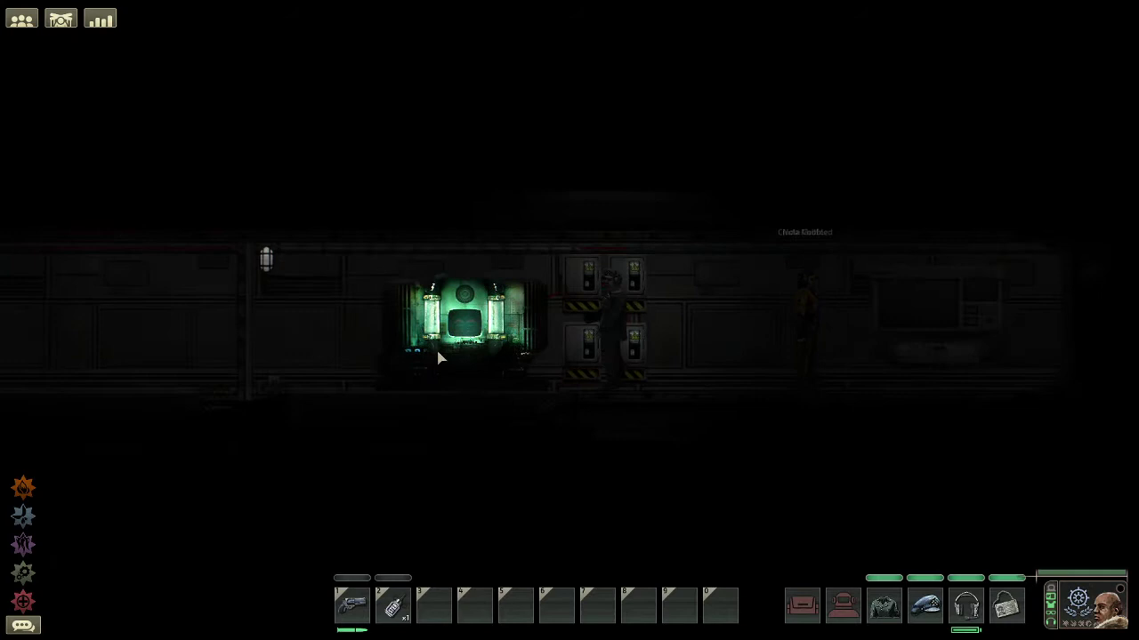
pyautogui.press('d')
pyautogui.click(587, 359)
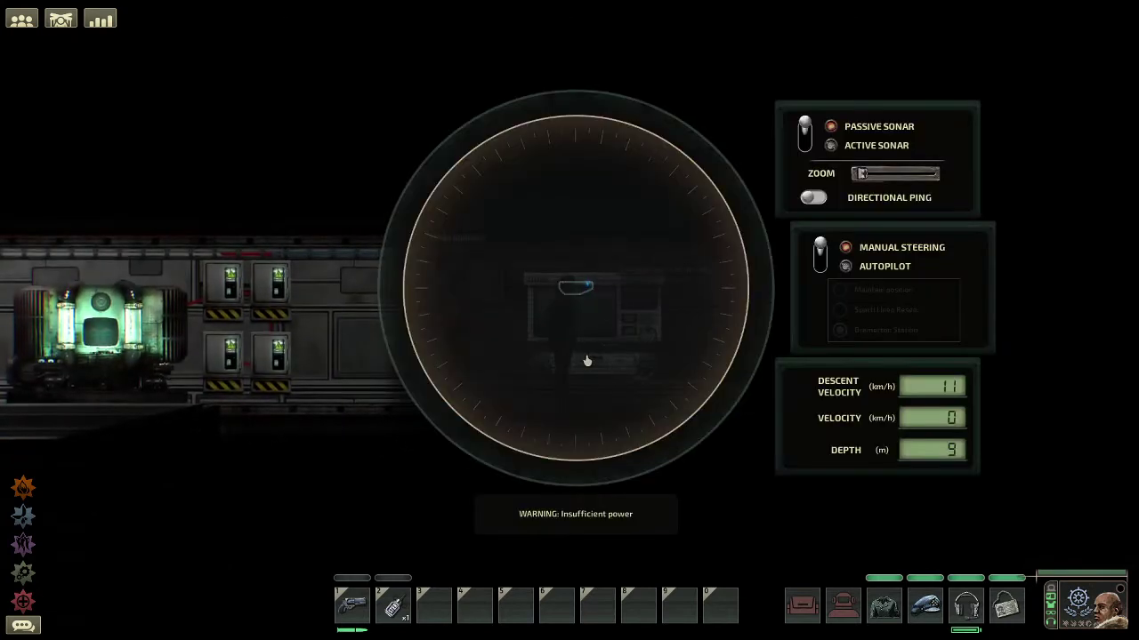
pyautogui.click(805, 129)
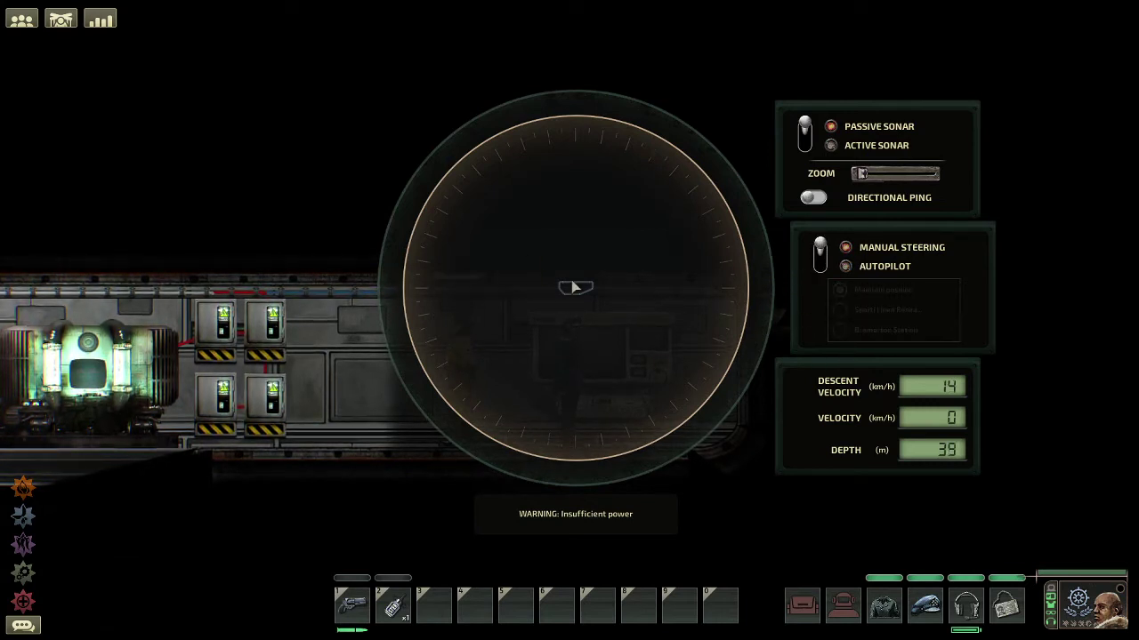
pyautogui.press('Escape')
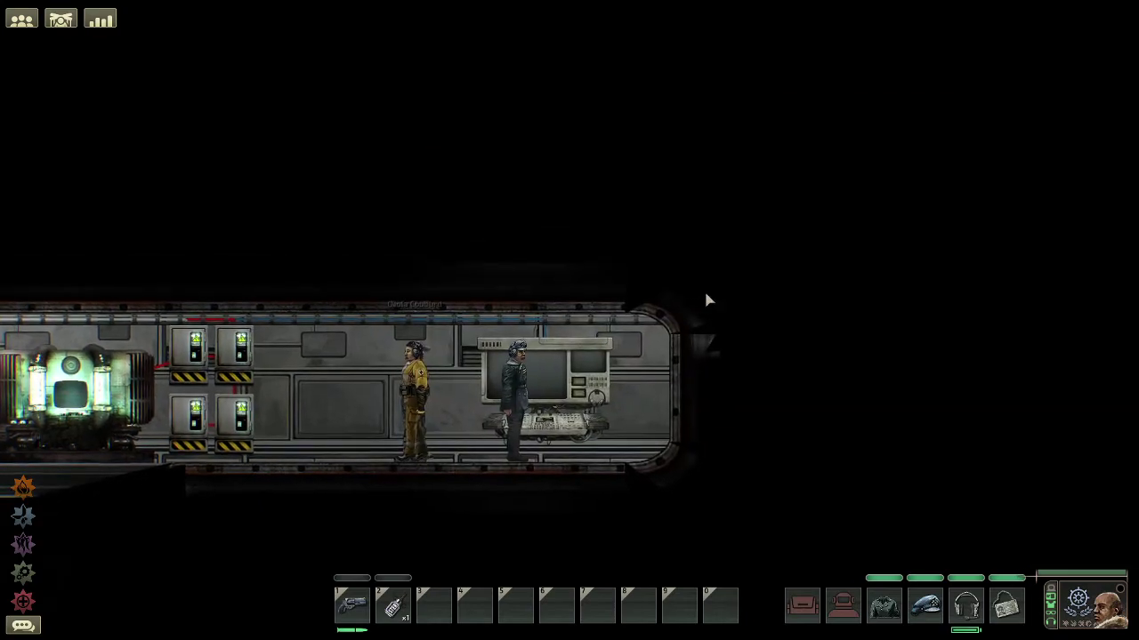
pyautogui.press('Escape')
pyautogui.click(549, 336)
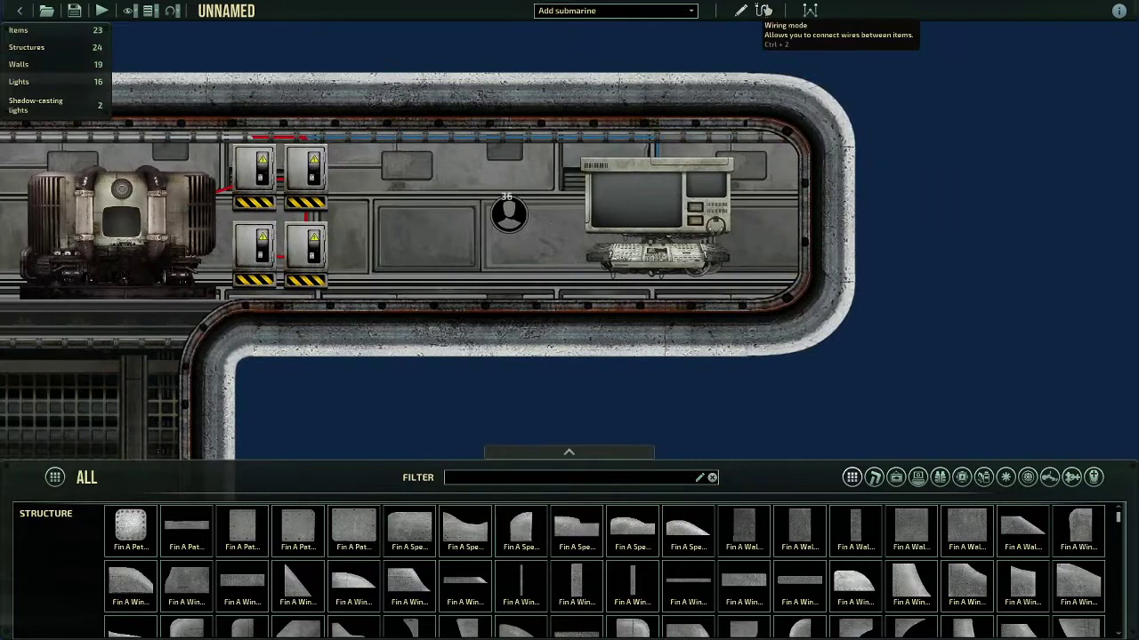
# In wiring mode, connect a new red wire to the navigation terminal's POWER_IN and route it up to the ceiling
pyautogui.click(761, 11)
pyautogui.click(16, 187)
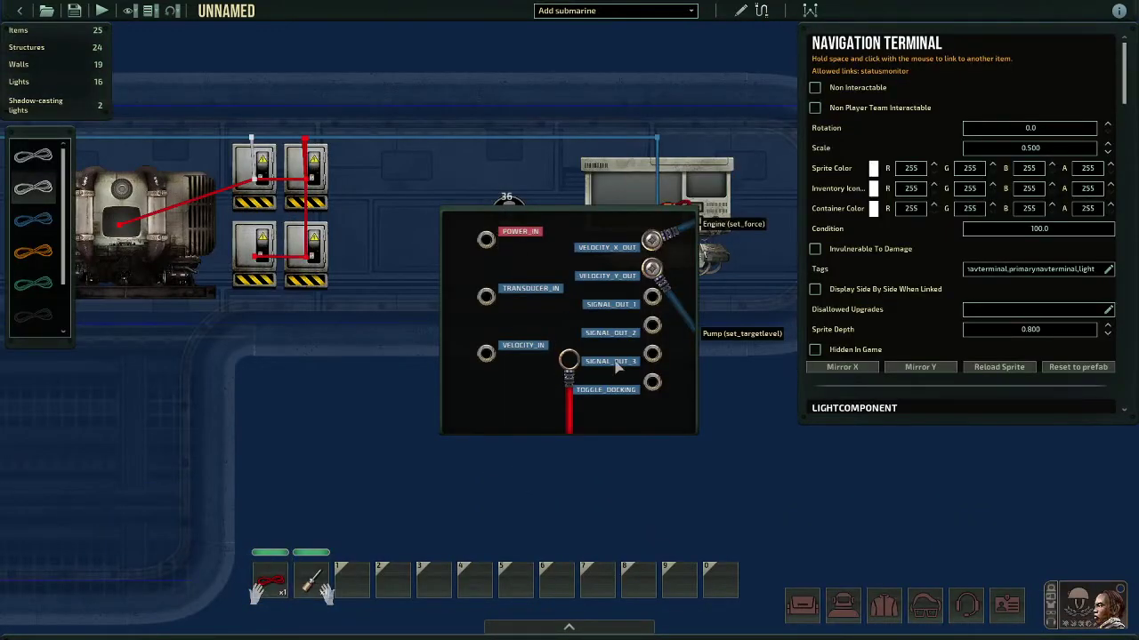
pyautogui.moveTo(587, 377); pyautogui.dragTo(486, 240)
pyautogui.scroll(6, 647, 222)
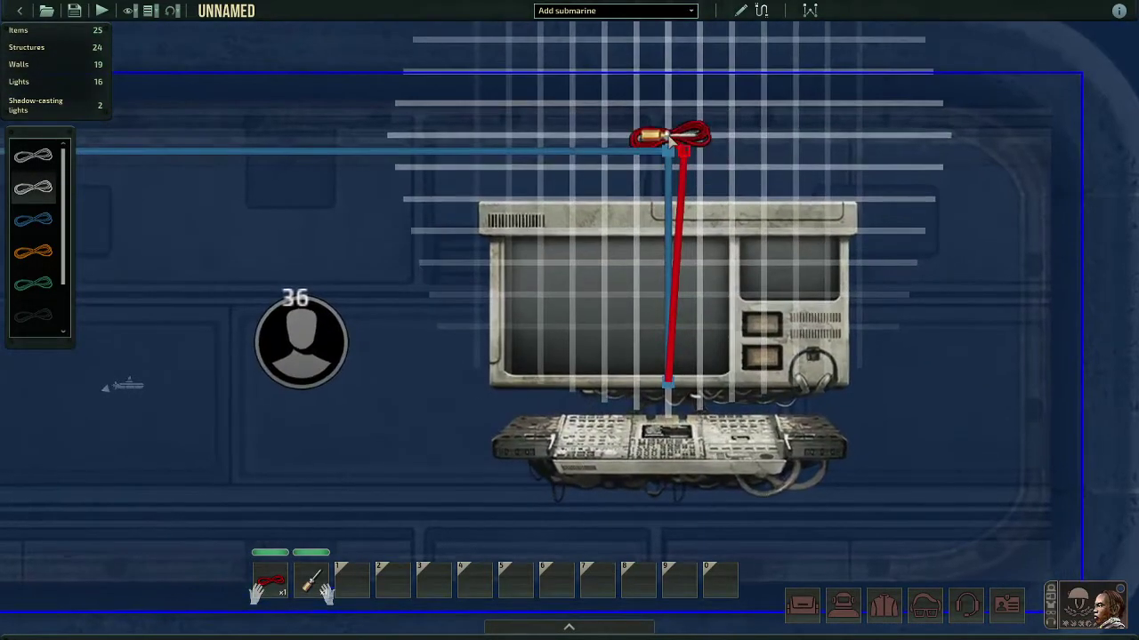
pyautogui.click(669, 142)
# Run the red wire along the ceiling to the upper junction box nearest the terminal, connect it to POWER and leave wiring mode
pyautogui.press('a')
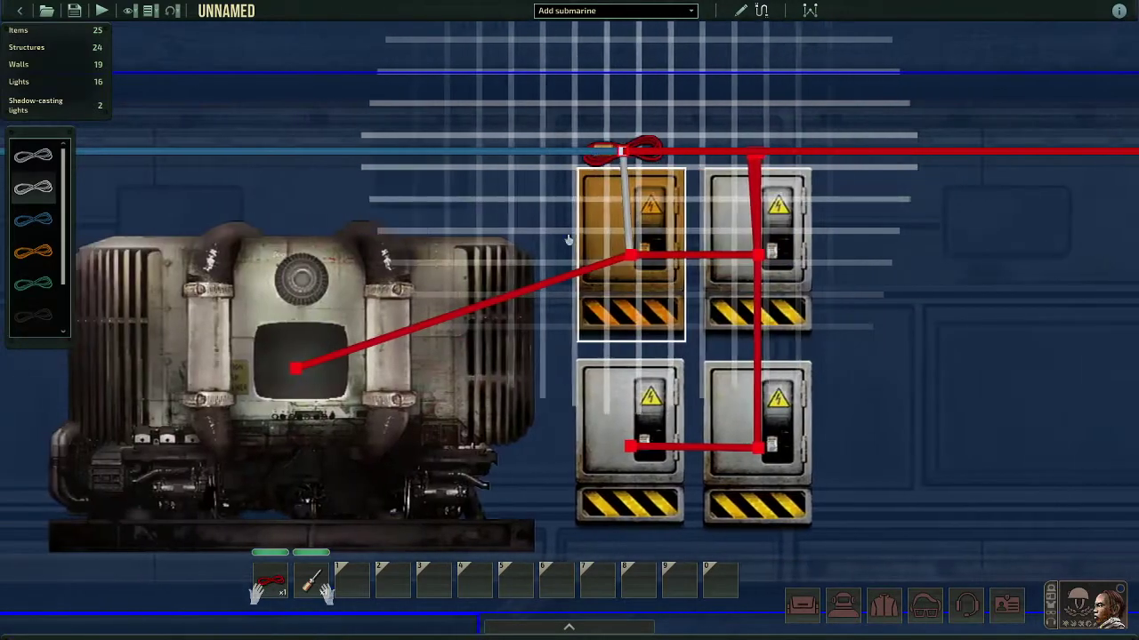
pyautogui.click(734, 198)
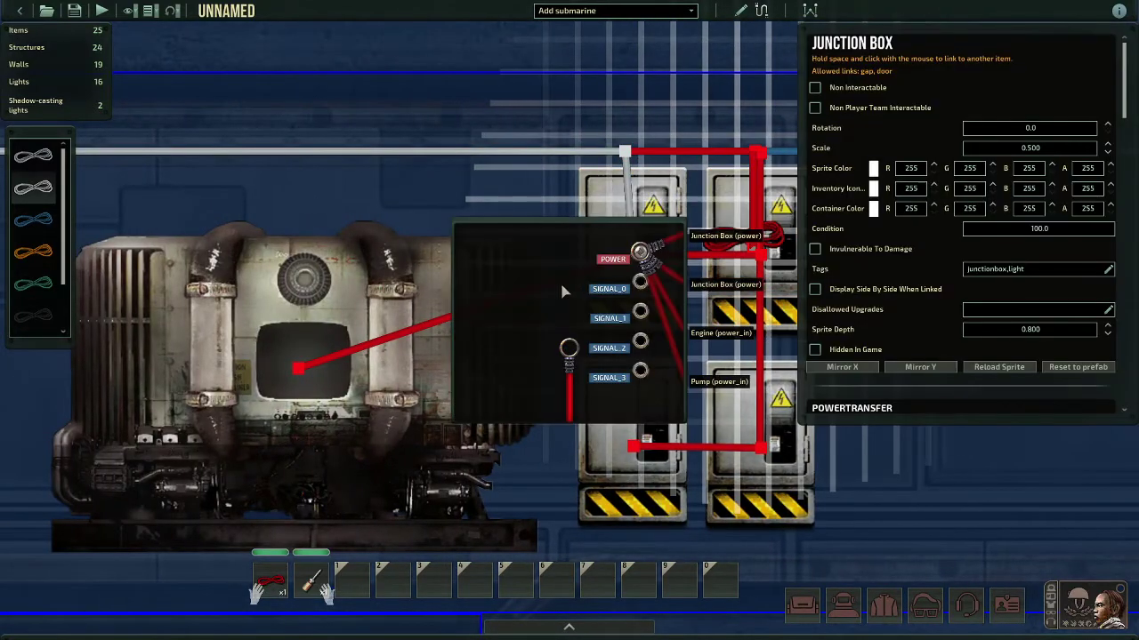
pyautogui.moveTo(638, 250); pyautogui.dragTo(641, 252)
pyautogui.press('d')
pyautogui.scroll(-4, 712, 221)
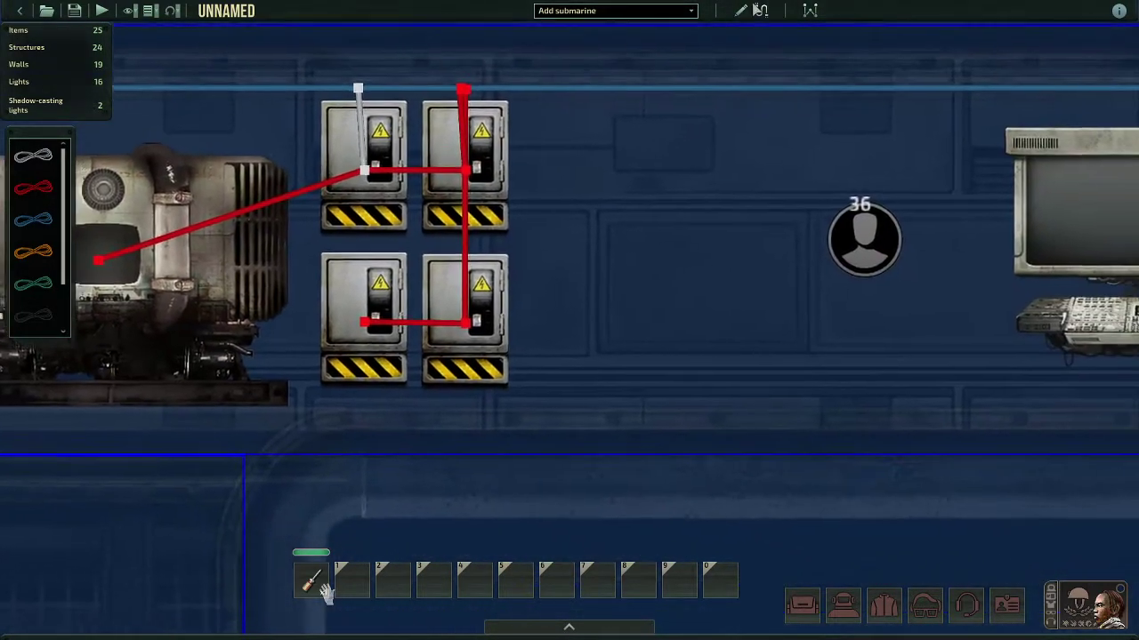
pyautogui.click(761, 10)
# Start another test of the submarine and have the navigation terminal's autopilot maintain position
pyautogui.scroll(-5, 601, 195)
pyautogui.press('a')
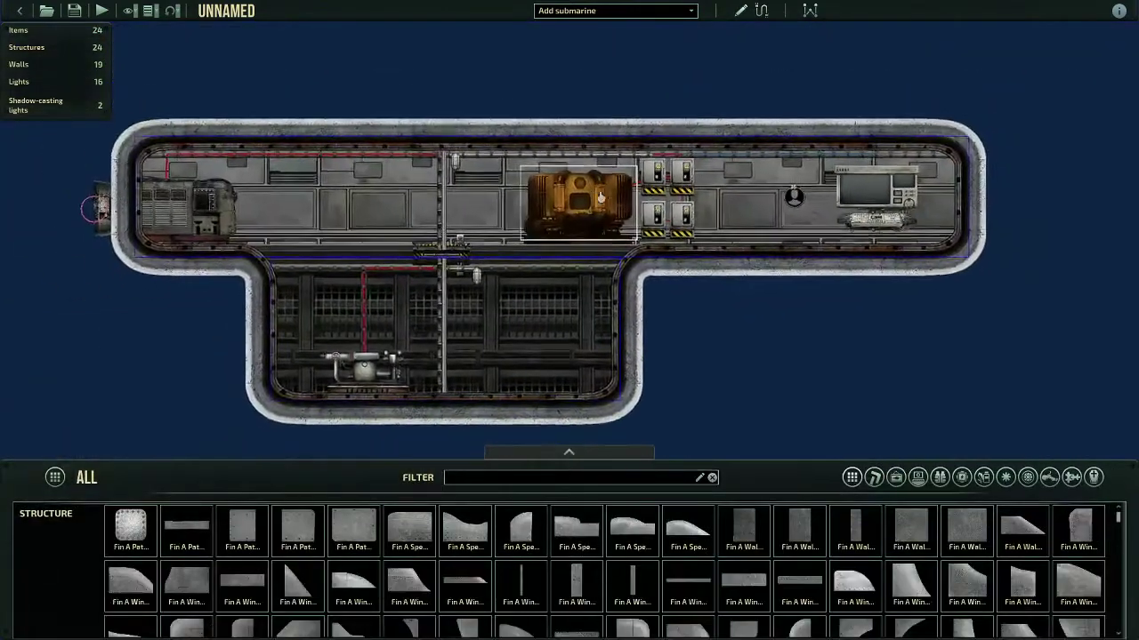
pyautogui.press('s')
pyautogui.press('w')
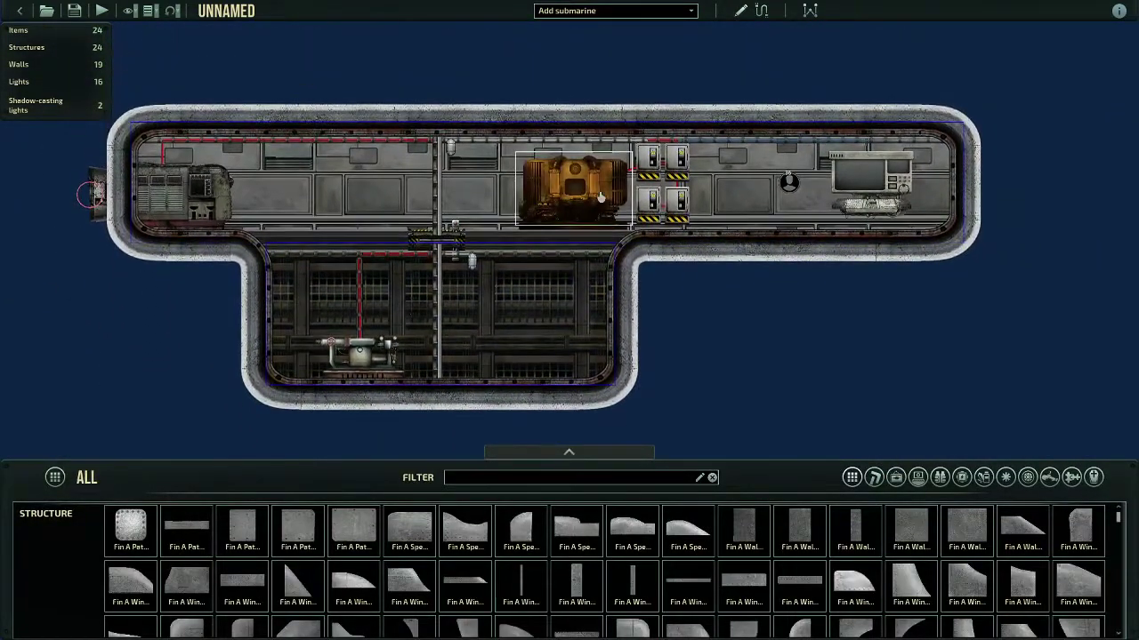
pyautogui.click(100, 12)
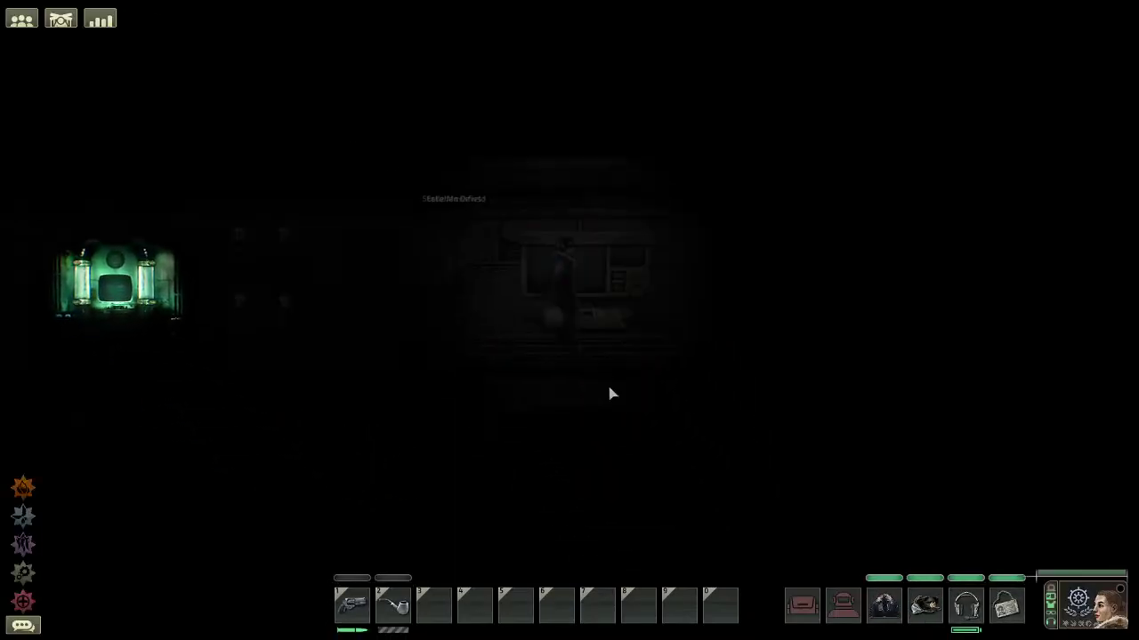
pyautogui.click(588, 329)
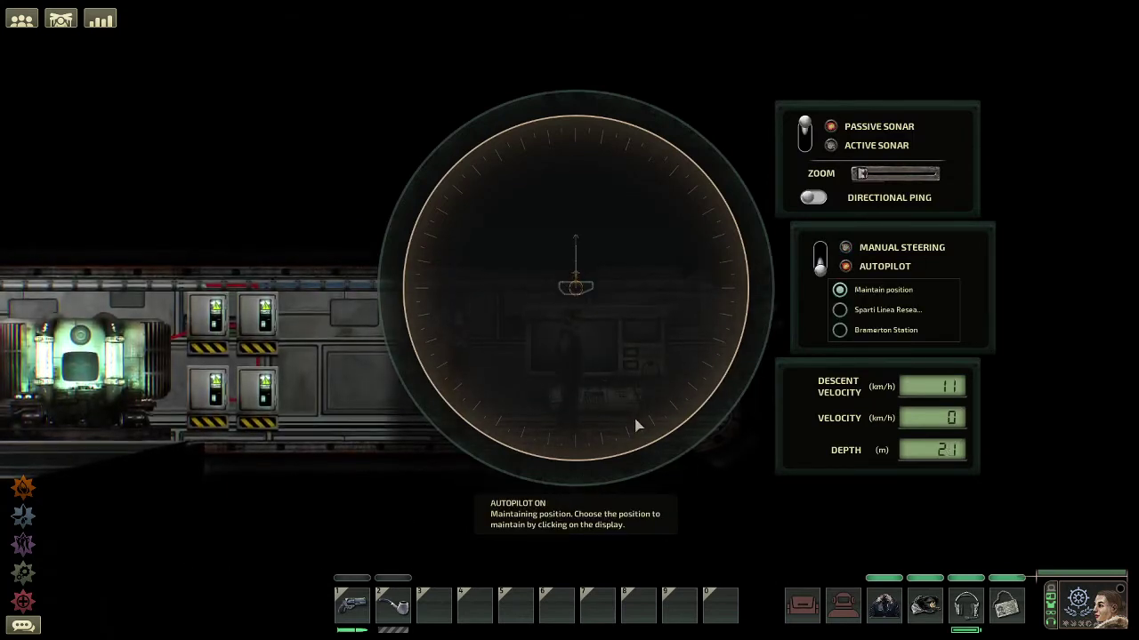
pyautogui.press('e')
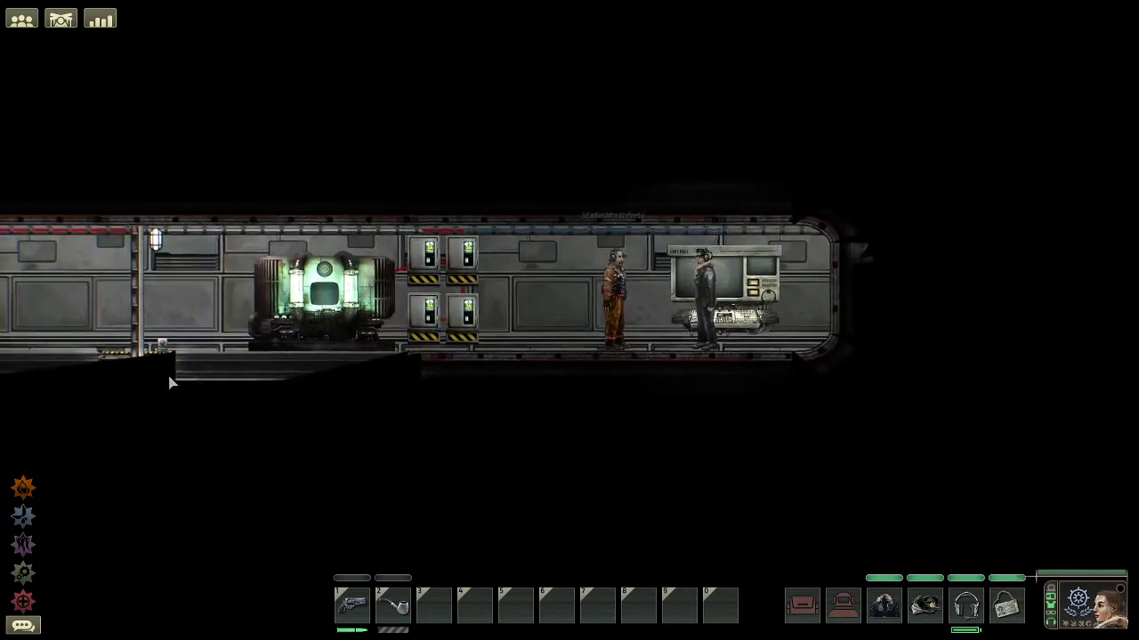
pyautogui.press('e')
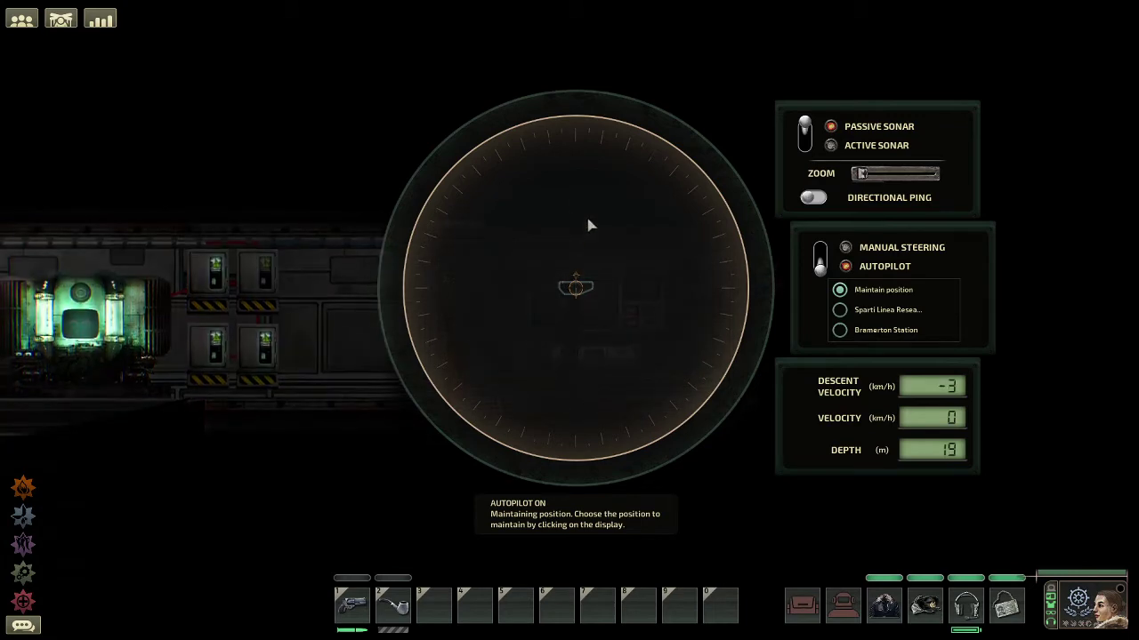
# Leave the navigation terminal, go down to the ballast compartment and examine the pump
pyautogui.rightClick(528, 306)
pyautogui.hotkey('shift', 'a')
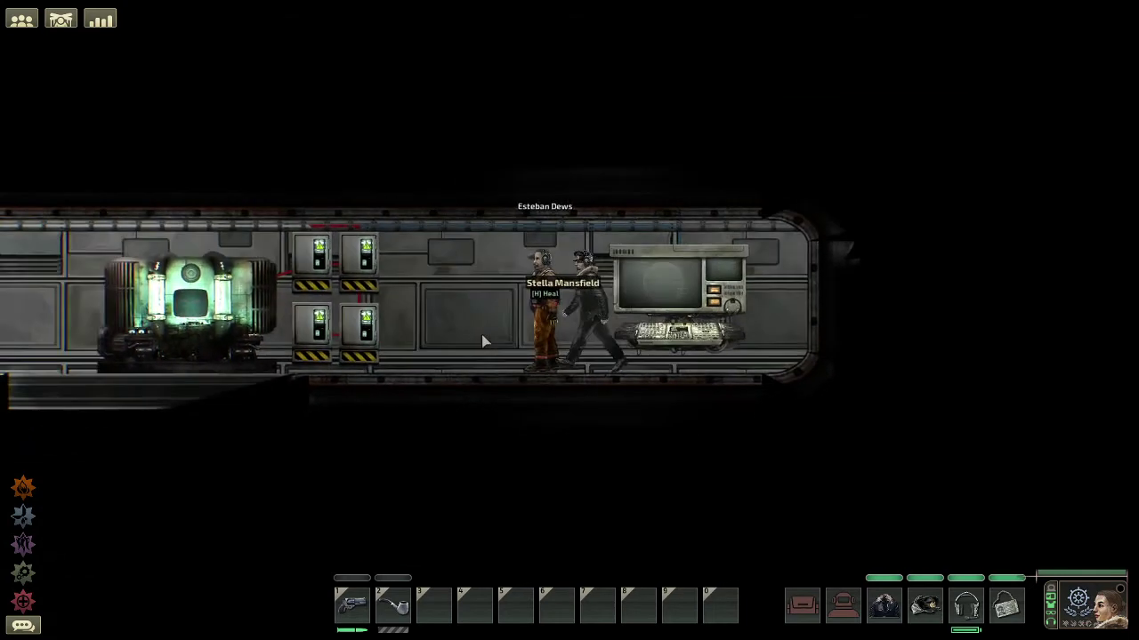
pyautogui.click(541, 322)
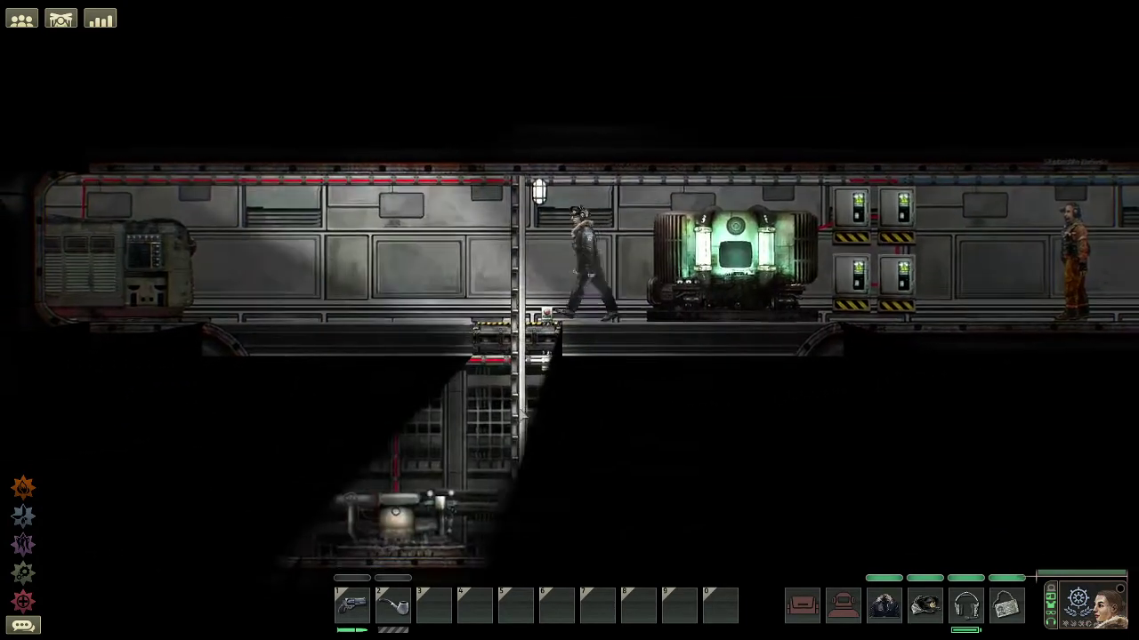
pyautogui.press('s')
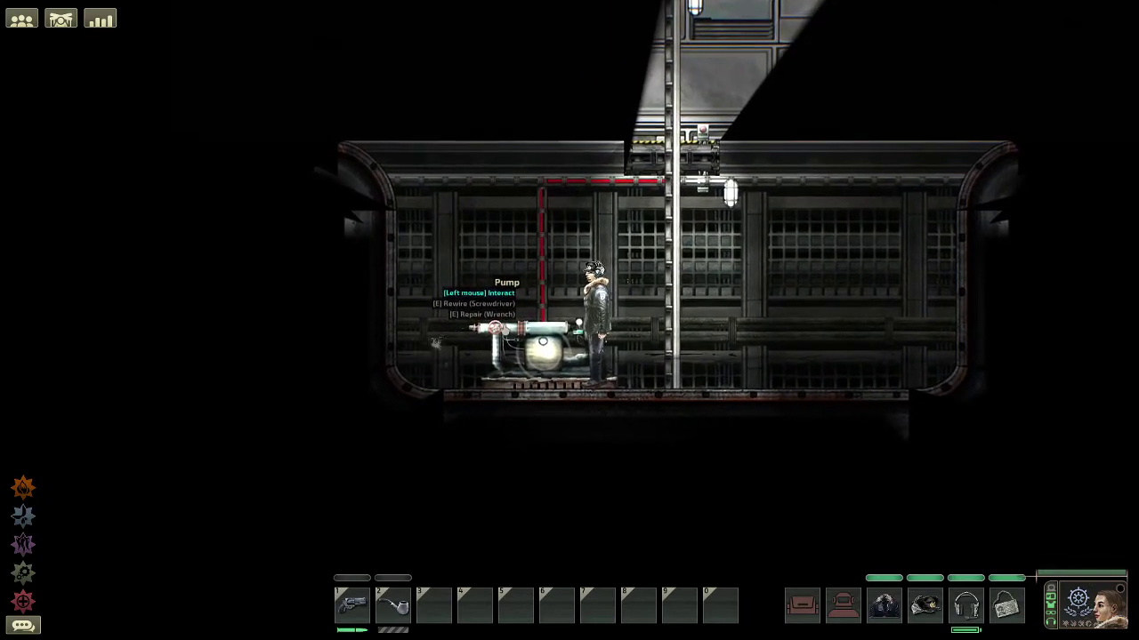
pyautogui.press('1')
pyautogui.press('a')
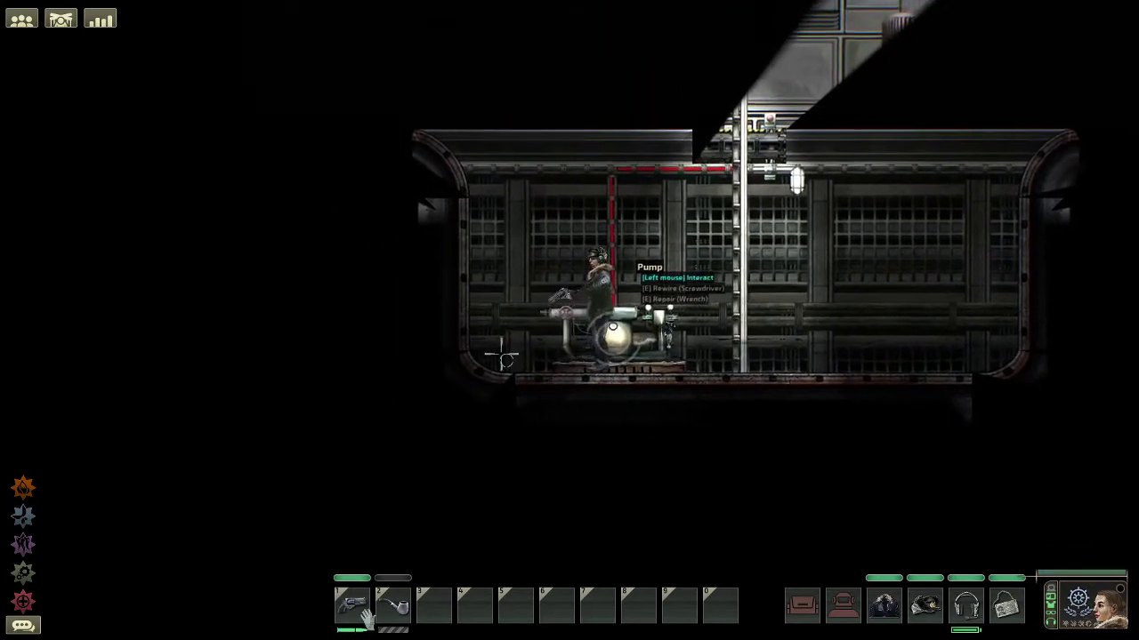
pyautogui.press('d')
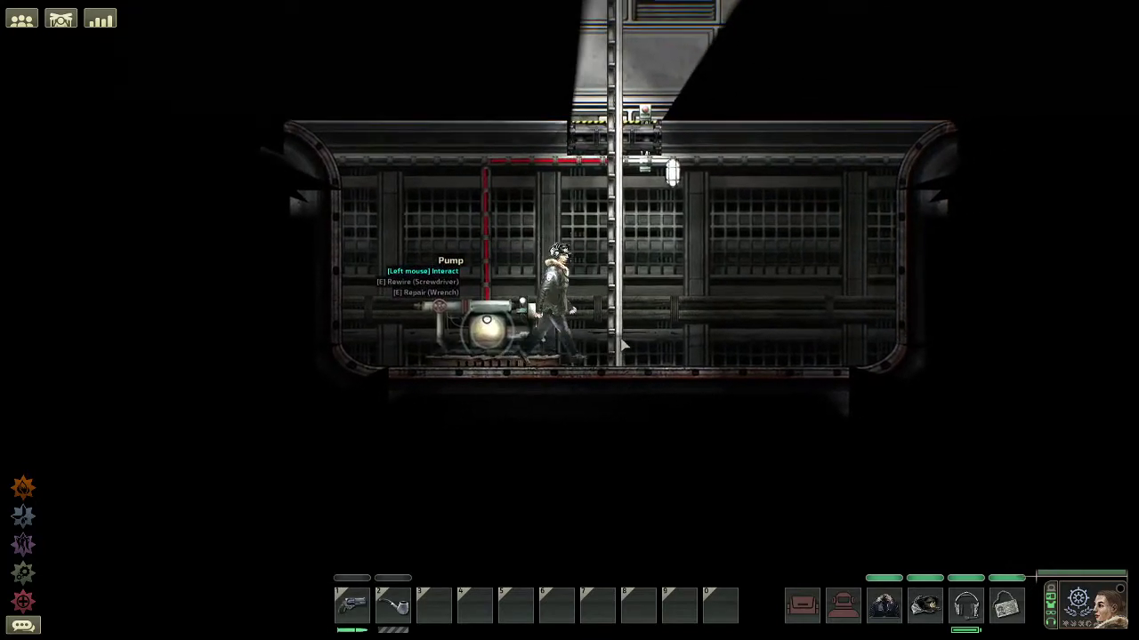
# Climb back to the upper deck and, at the navigation terminal, set a position to maintain ahead of the submarine
pyautogui.click(586, 355)
pyautogui.press('w')
pyautogui.press('w')
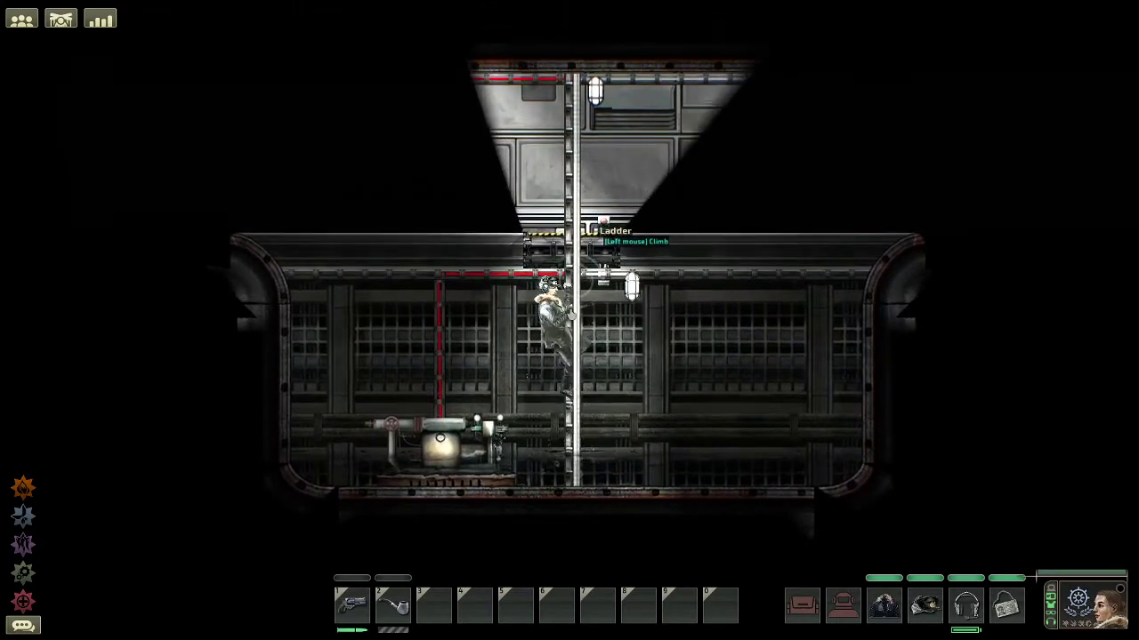
pyautogui.press('w')
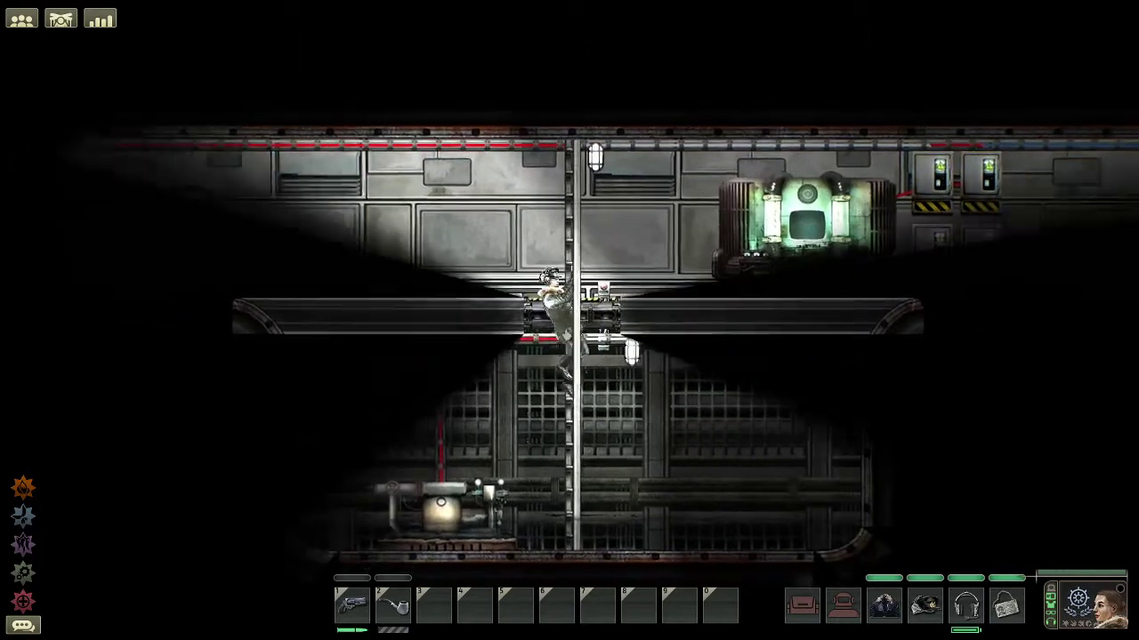
pyautogui.press('d')
pyautogui.press('d')
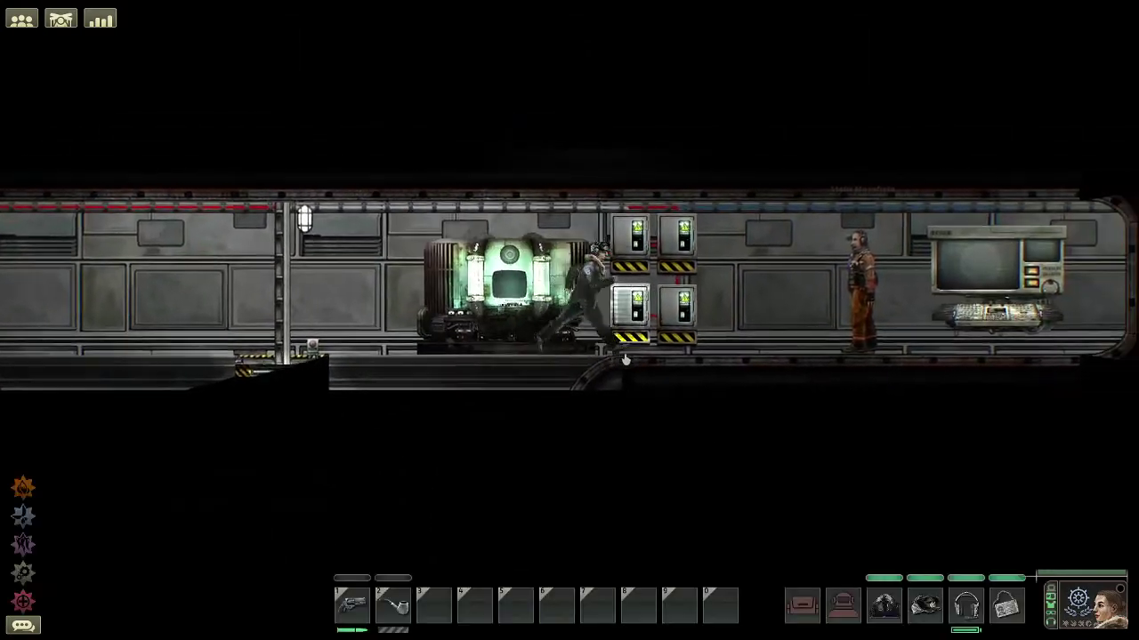
pyautogui.click(619, 310)
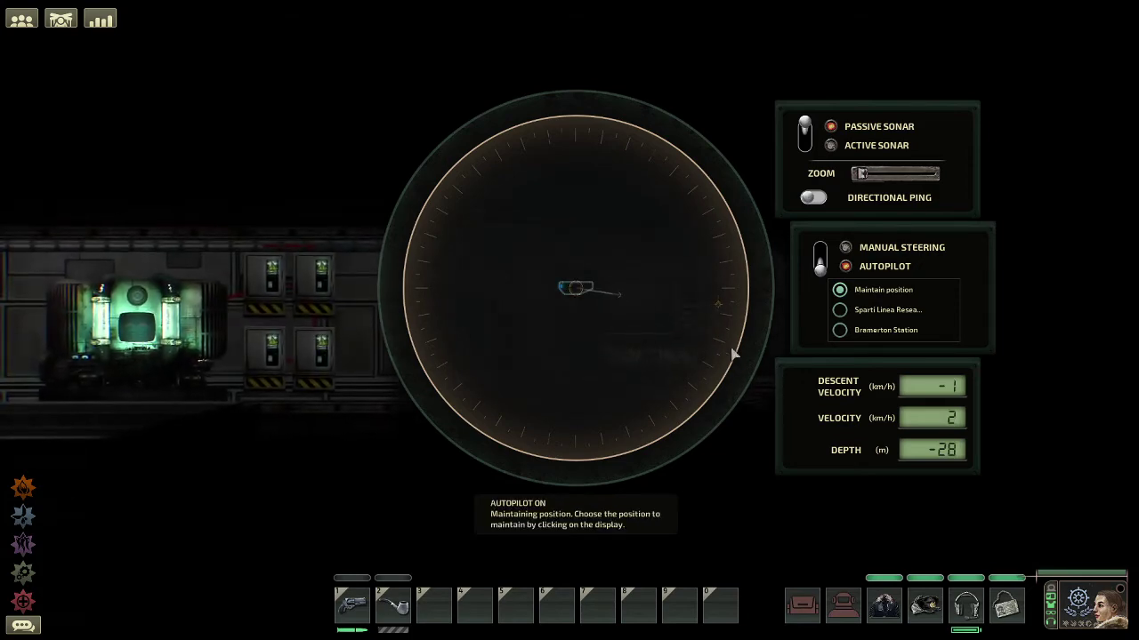
# Walk to the engine at the stern and examine it during autopilot operation
pyautogui.press('a')
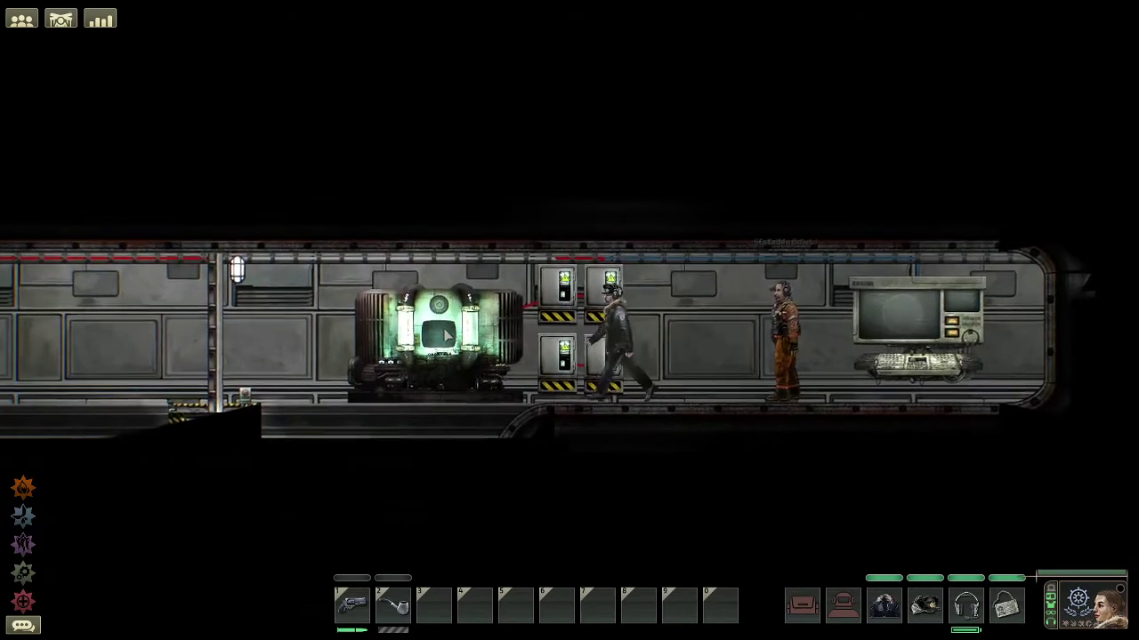
pyautogui.press('a')
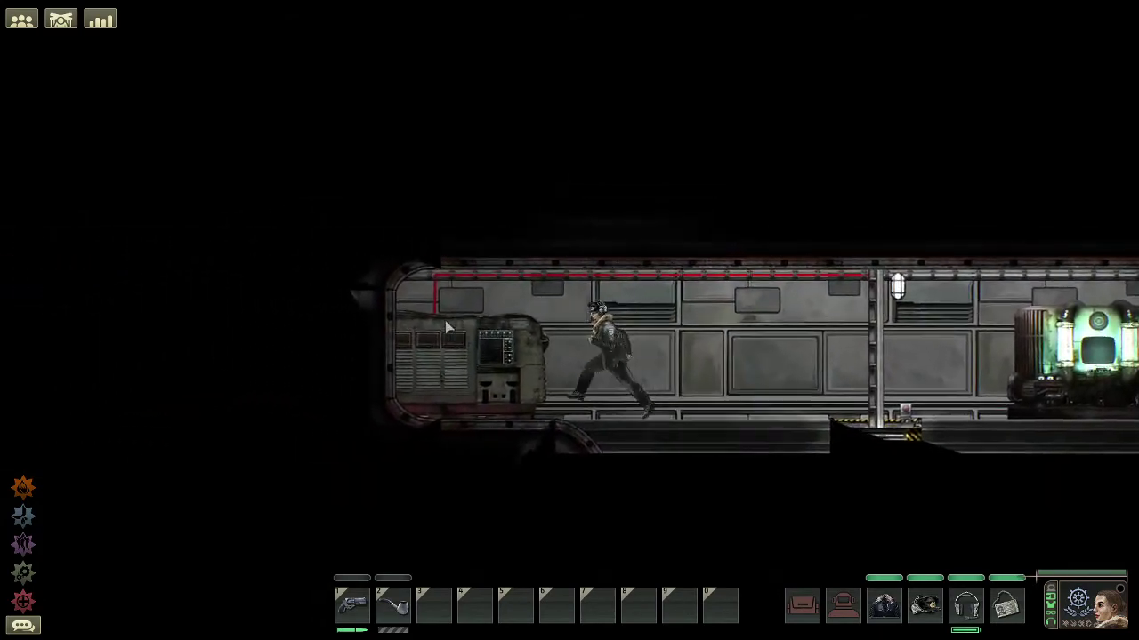
pyautogui.click(352, 605)
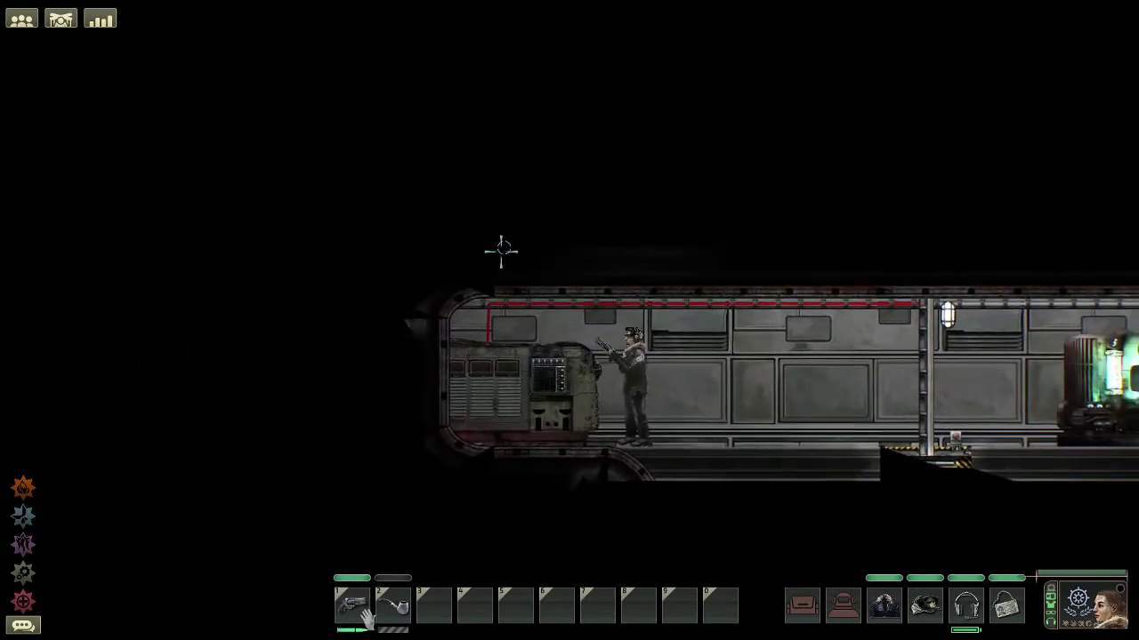
pyautogui.press('1')
# Return to the navigation terminal, set the autopilot's position behind the submarine, and end the test by returning to the editor
pyautogui.press('d')
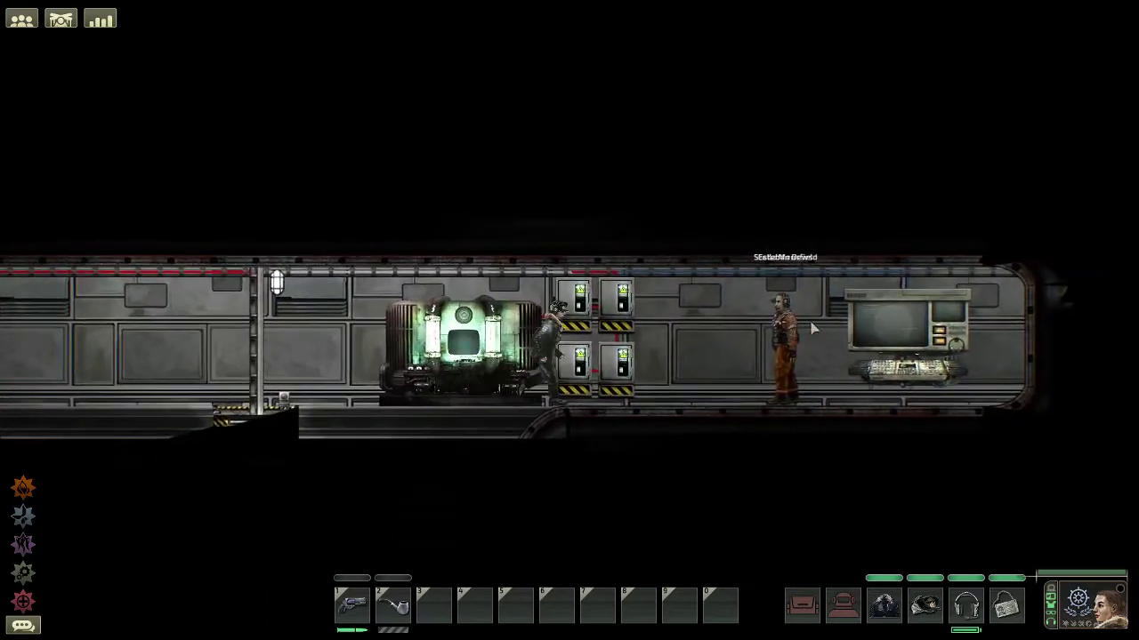
pyautogui.press('e')
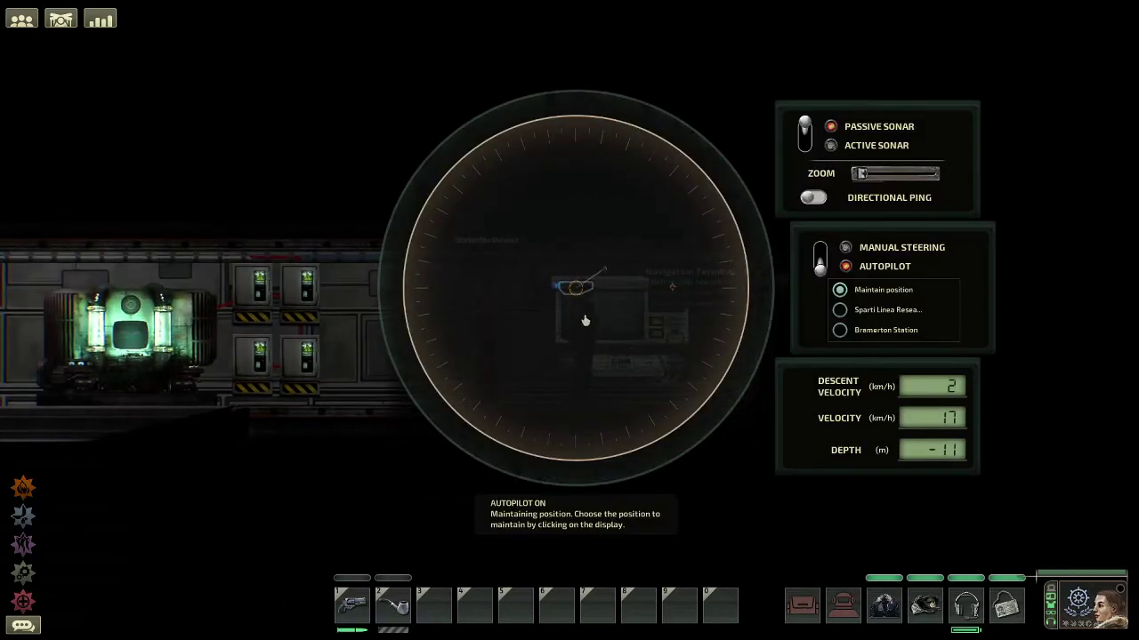
pyautogui.click(539, 293)
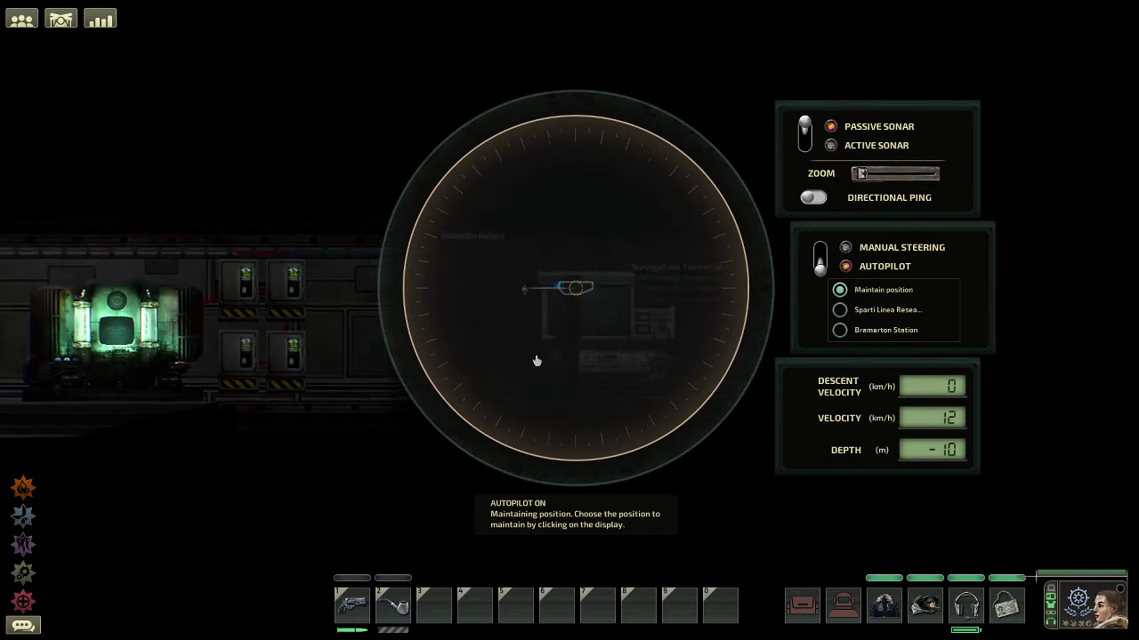
pyautogui.press('Escape')
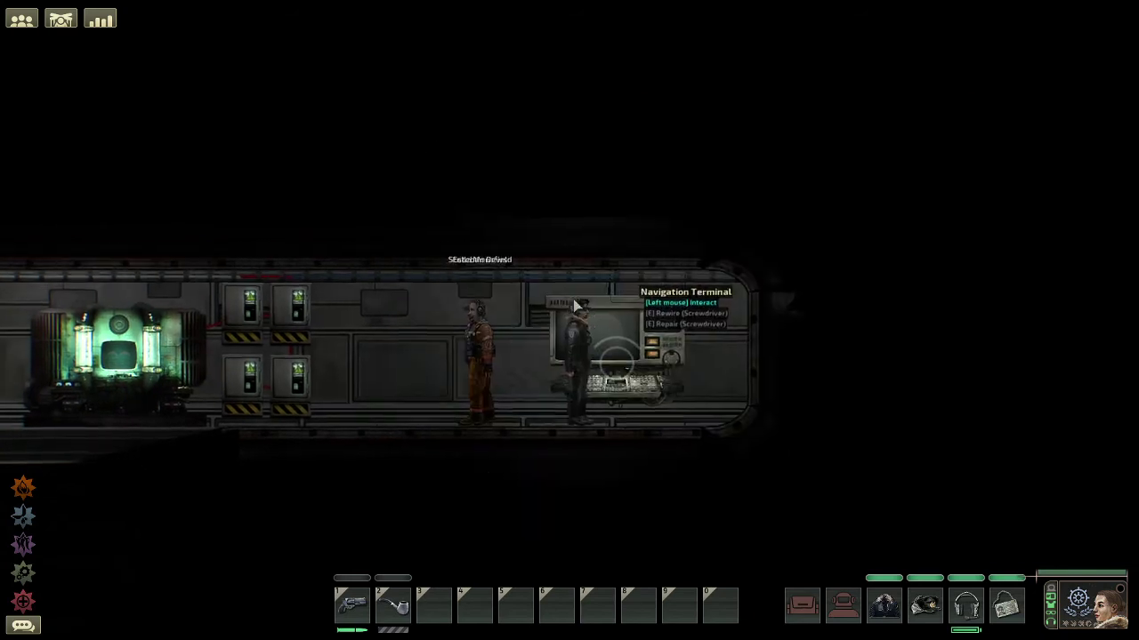
pyautogui.press('Escape')
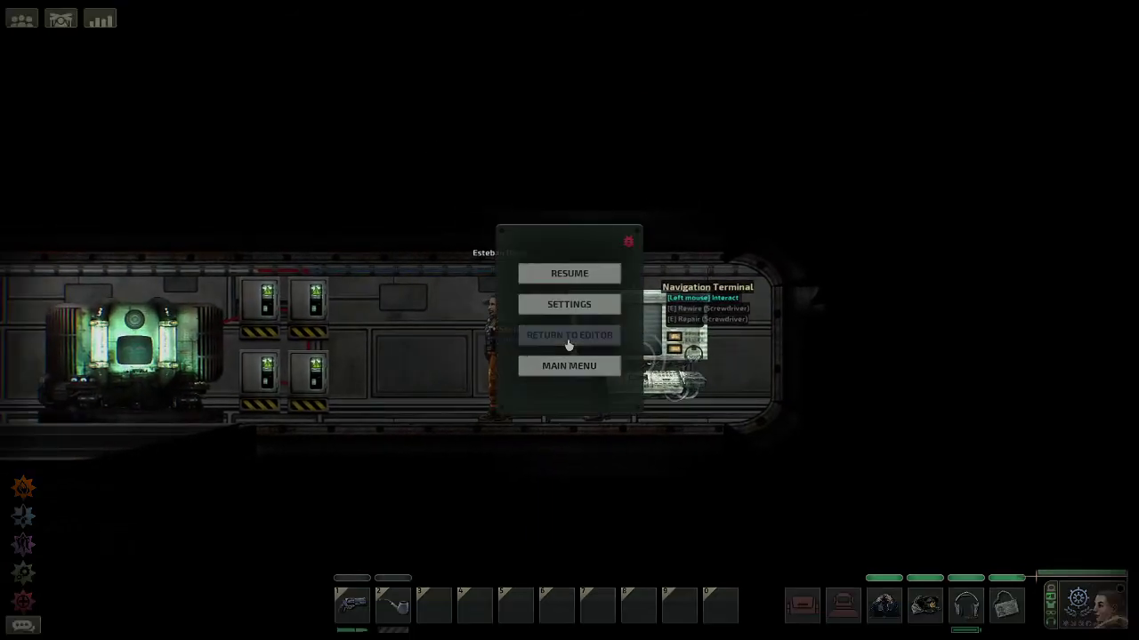
pyautogui.click(568, 338)
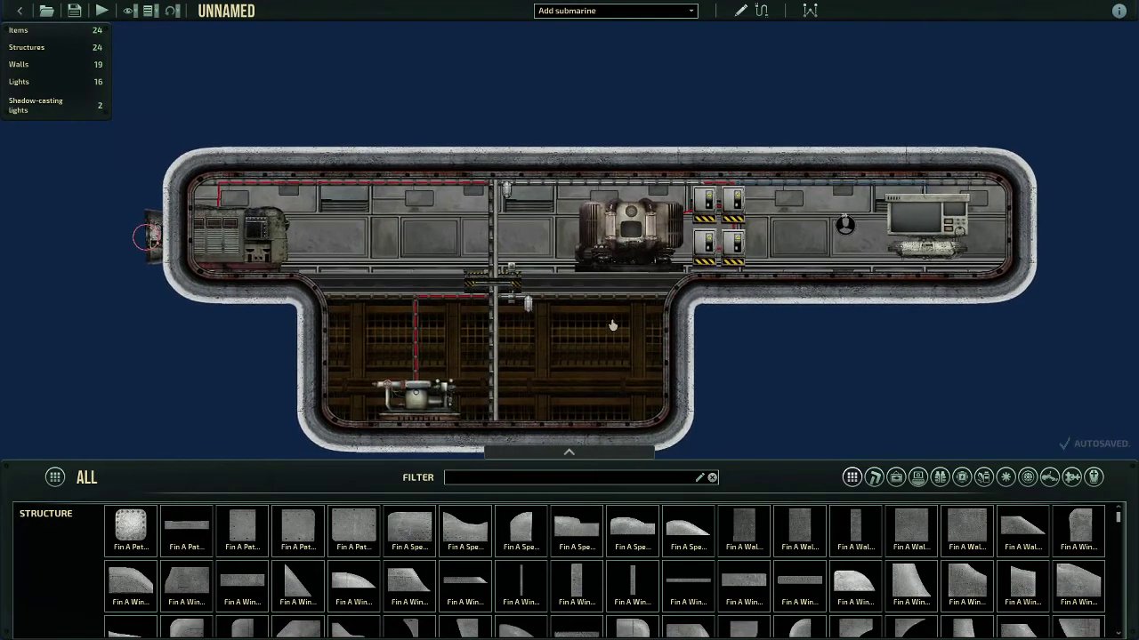